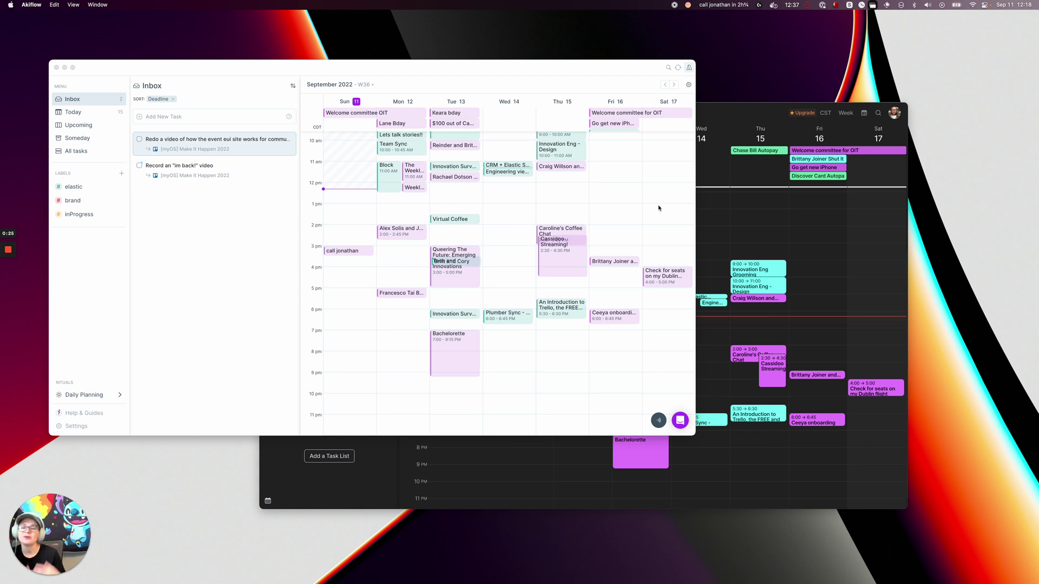
{"action": "left_click", "coordinate": [421, 499]}
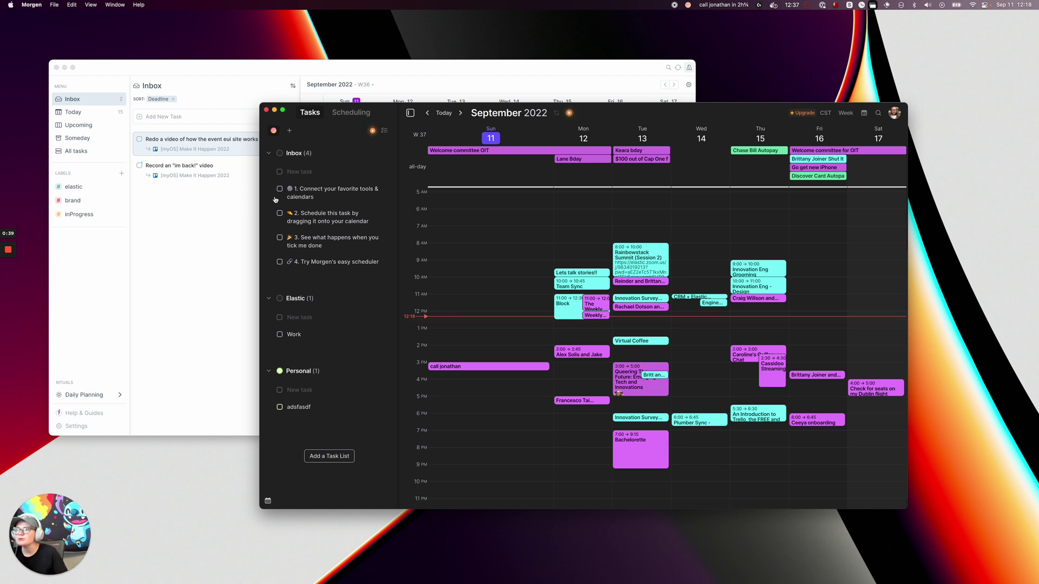
Schedule 'Connect your favorite tools' on Sunday 8 AM and check off 'Schedule this task by dragging it'
{"action": "left_click_drag", "start_coordinate": [663, 102], "coordinate": [630, 108]}
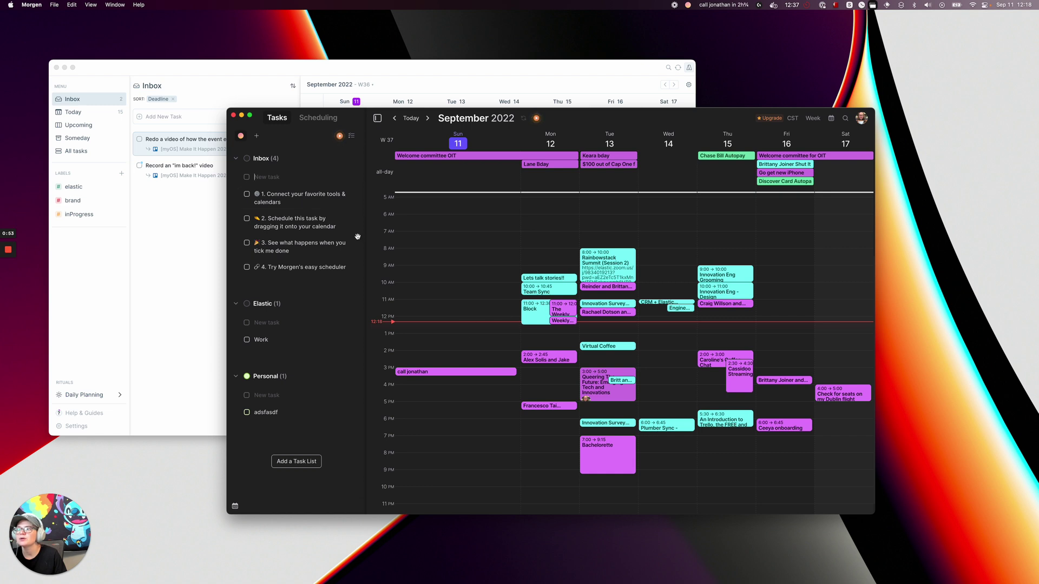
{"action": "left_click_drag", "start_coordinate": [296, 196], "coordinate": [444, 265]}
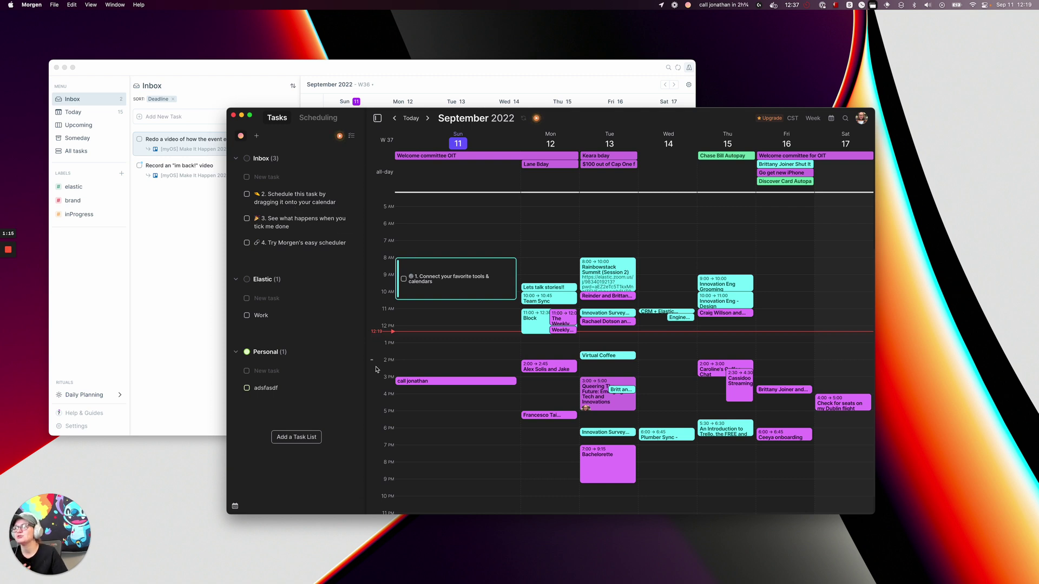
{"action": "left_click", "coordinate": [247, 193]}
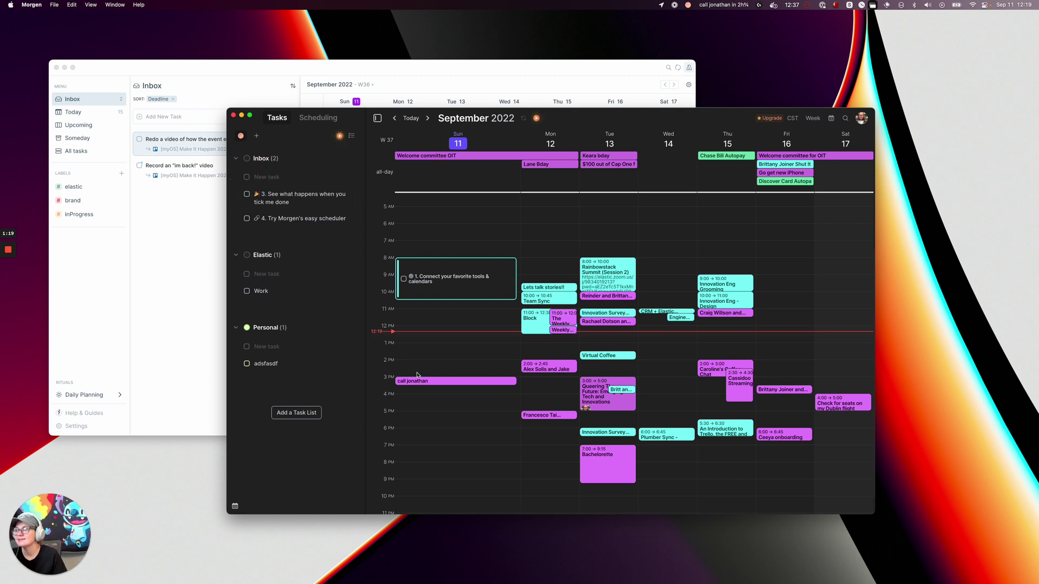
{"action": "scroll", "coordinate": [436, 360], "scroll_direction": "down", "scroll_amount": 2}
{"action": "scroll", "coordinate": [436, 360], "scroll_direction": "up", "scroll_amount": 5}
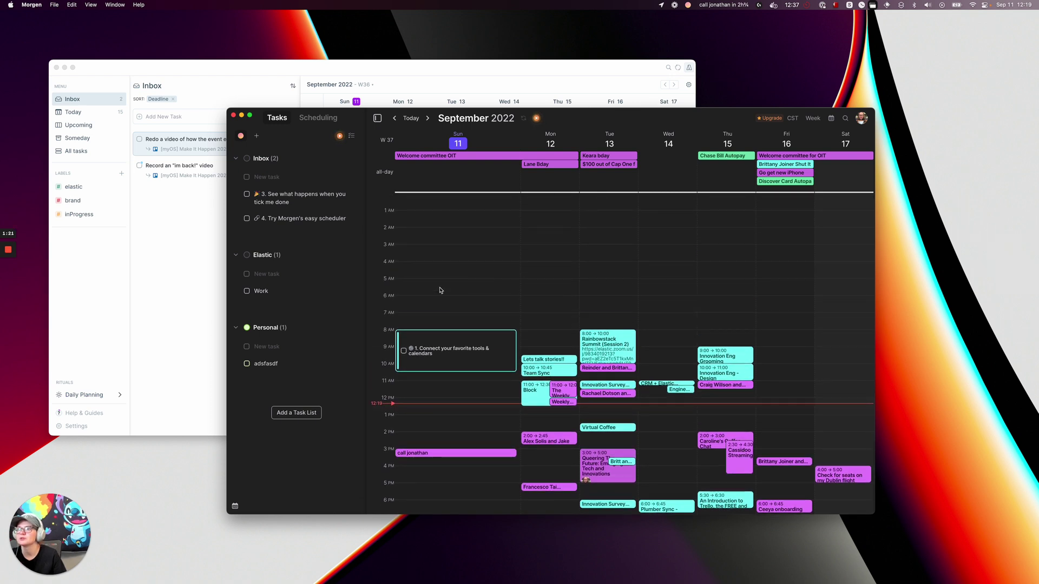
{"action": "scroll", "coordinate": [448, 278], "scroll_direction": "down", "scroll_amount": 1}
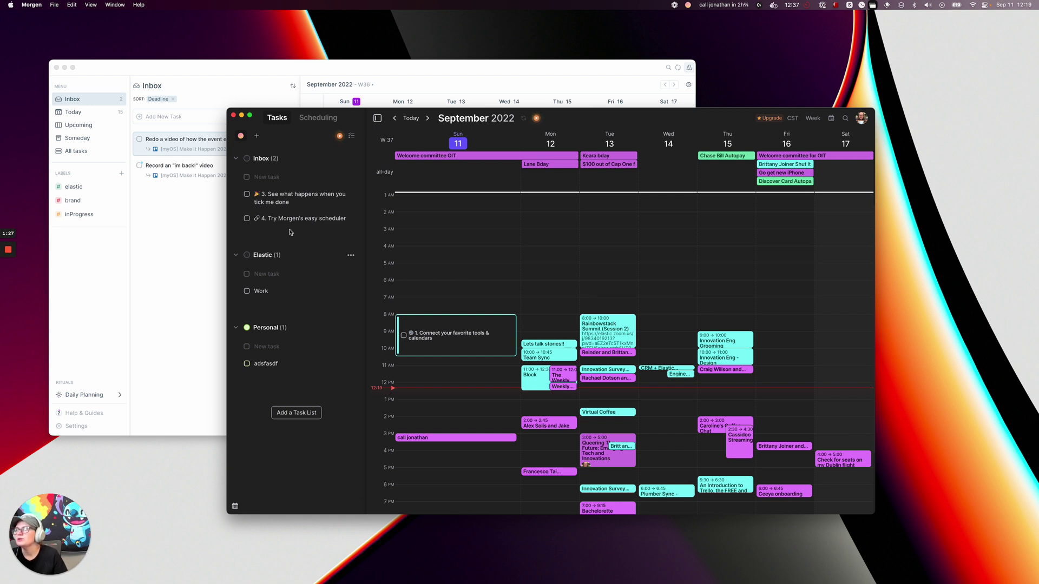
Open Morgen's Integrations settings and scroll through the available integrations
{"action": "left_click", "coordinate": [257, 136]}
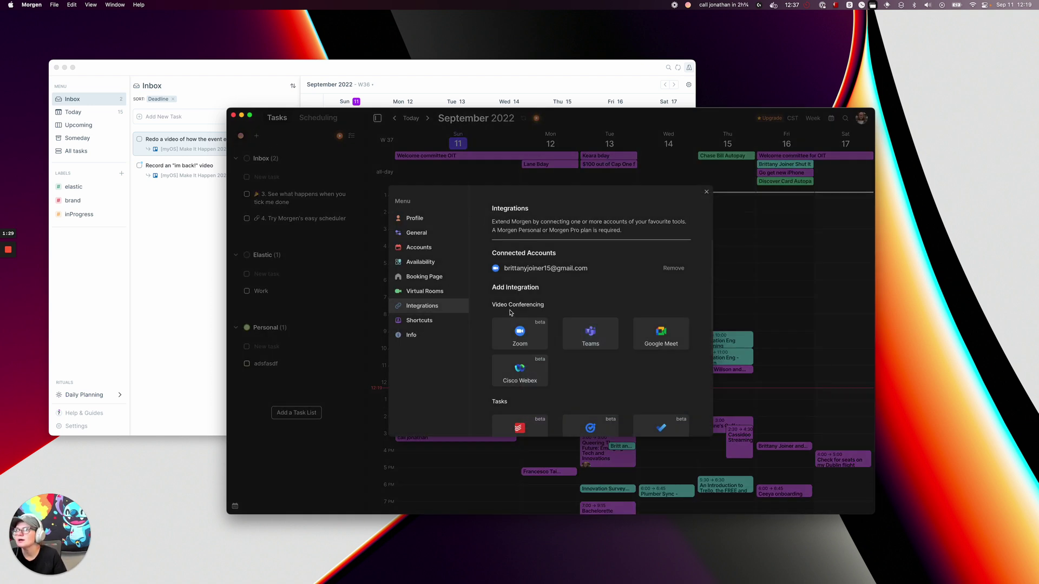
{"action": "scroll", "coordinate": [539, 293], "scroll_direction": "down", "scroll_amount": 3}
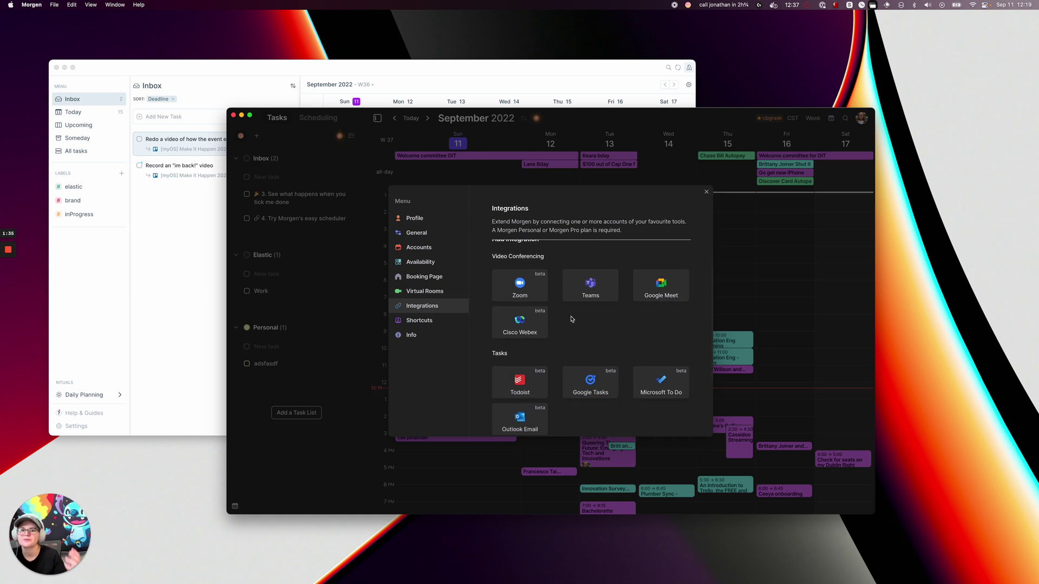
{"action": "scroll", "coordinate": [571, 320], "scroll_direction": "down", "scroll_amount": 3}
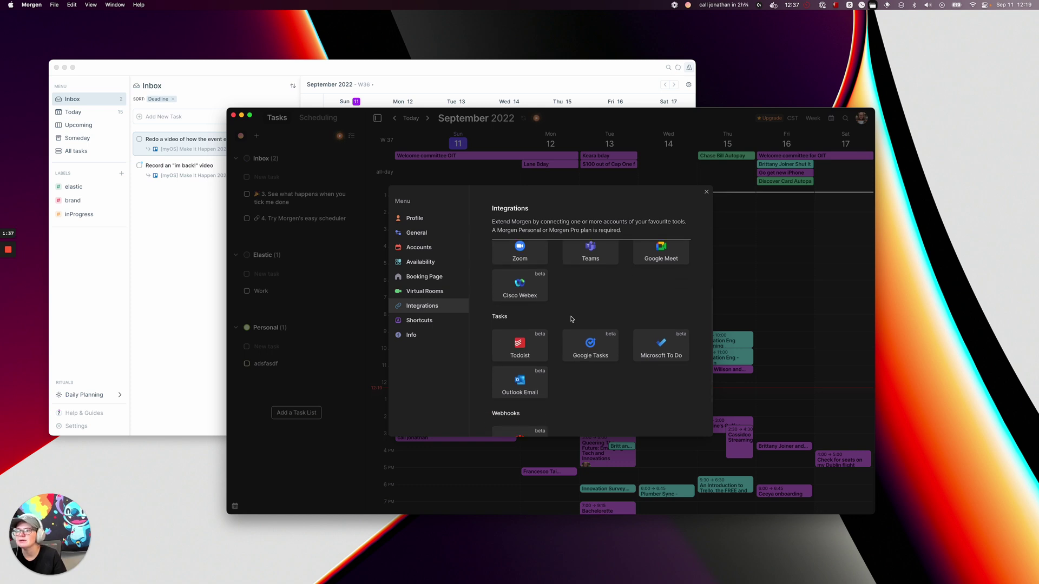
{"action": "scroll", "coordinate": [621, 359], "scroll_direction": "down", "scroll_amount": 2}
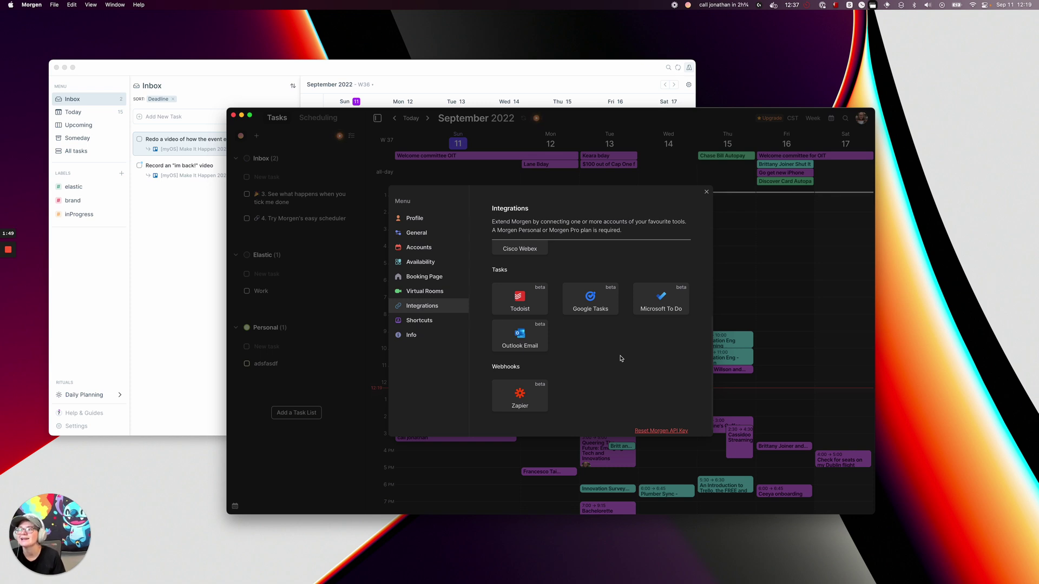
{"action": "scroll", "coordinate": [620, 359], "scroll_direction": "down", "scroll_amount": 1}
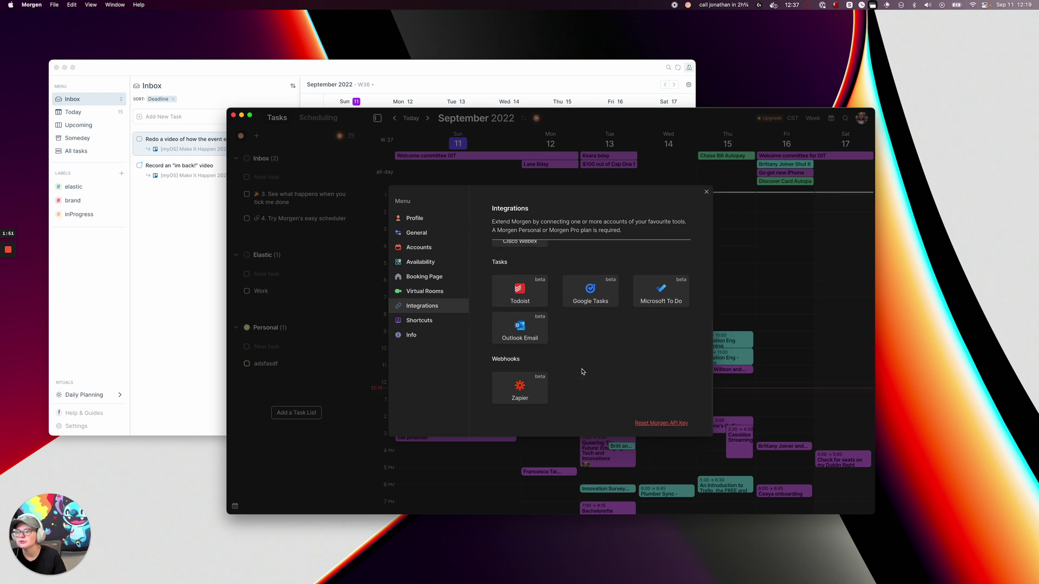
{"action": "scroll", "coordinate": [620, 368], "scroll_direction": "down", "scroll_amount": 1}
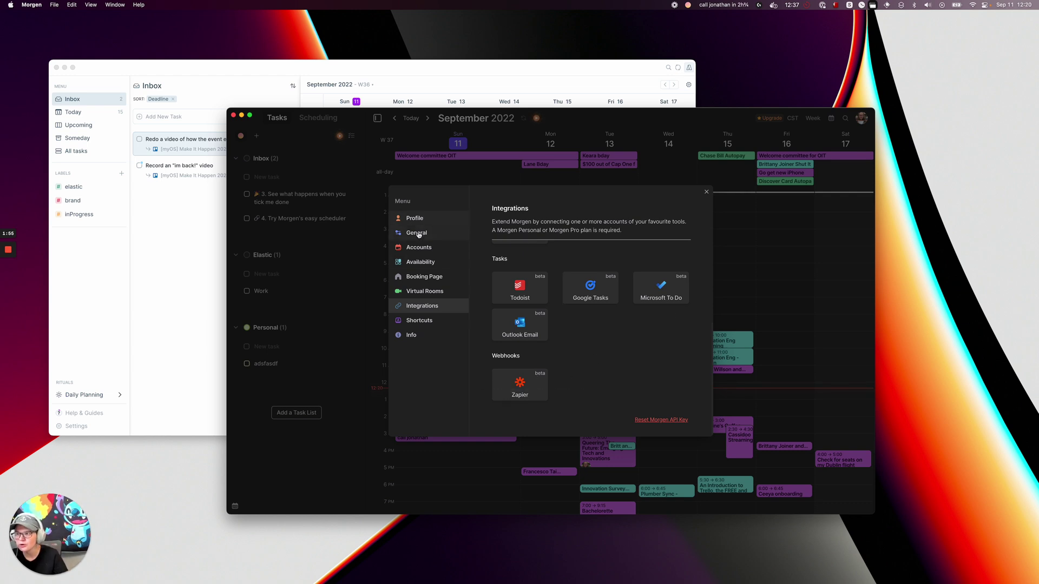
Check the connected Accounts and the Availability settings, then close Settings
{"action": "left_click", "coordinate": [425, 250]}
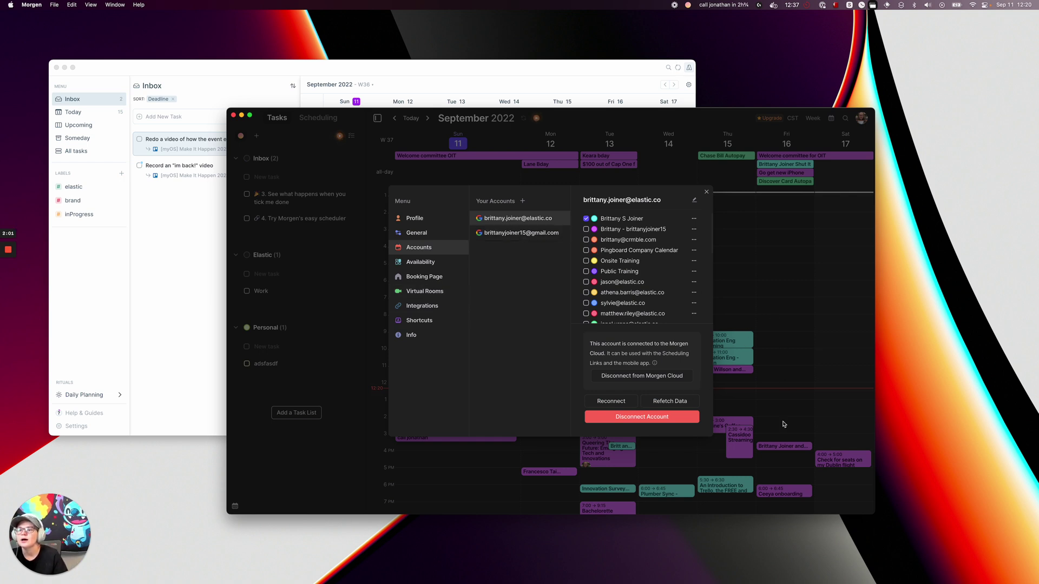
{"action": "left_click", "coordinate": [432, 264]}
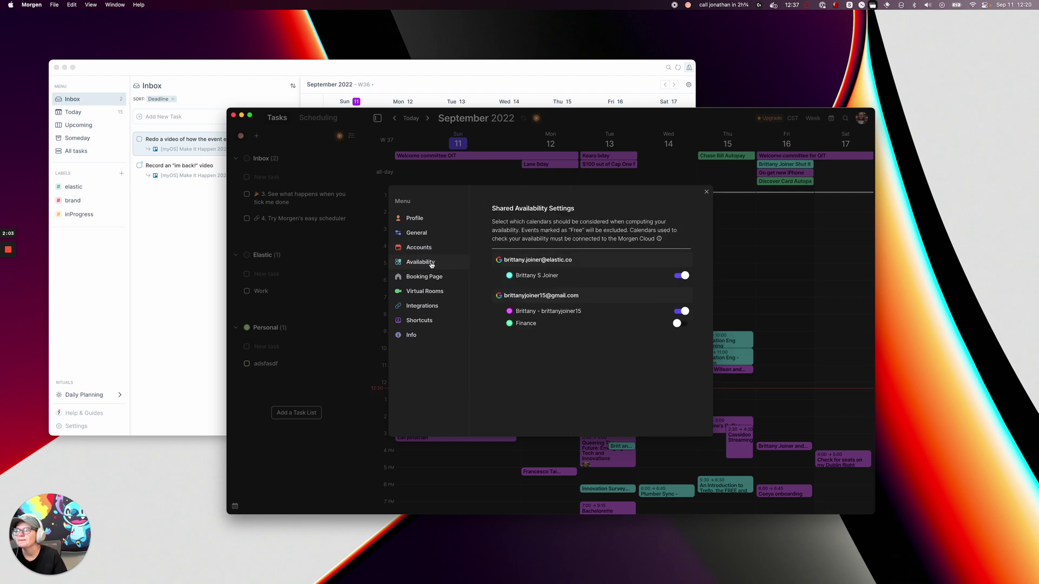
{"action": "left_click", "coordinate": [461, 174]}
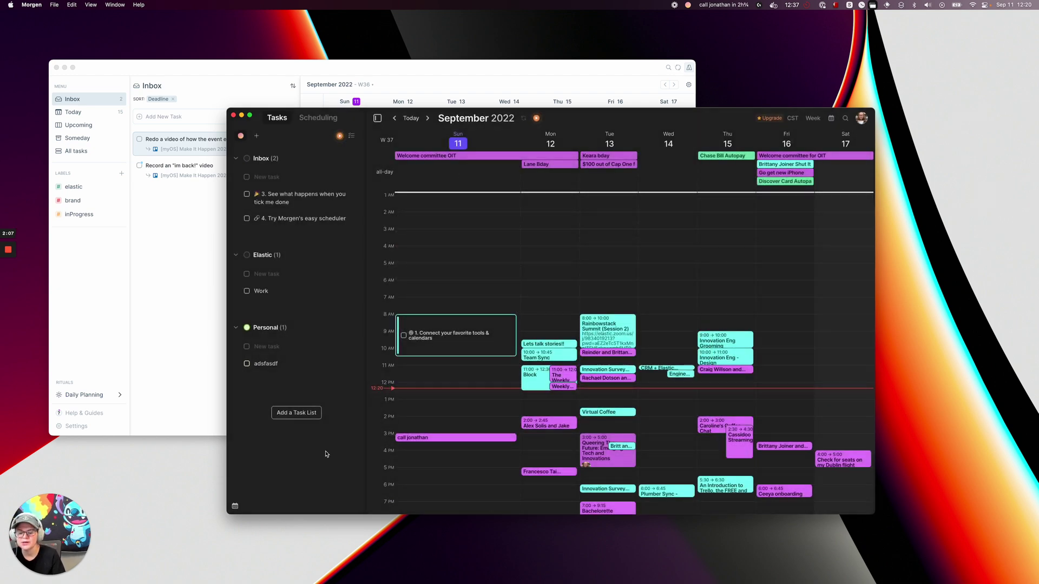
Try a Recurrent scheduling link, dismiss the limit notice, and start a One-time Morgen Link instead
{"action": "left_click", "coordinate": [317, 122]}
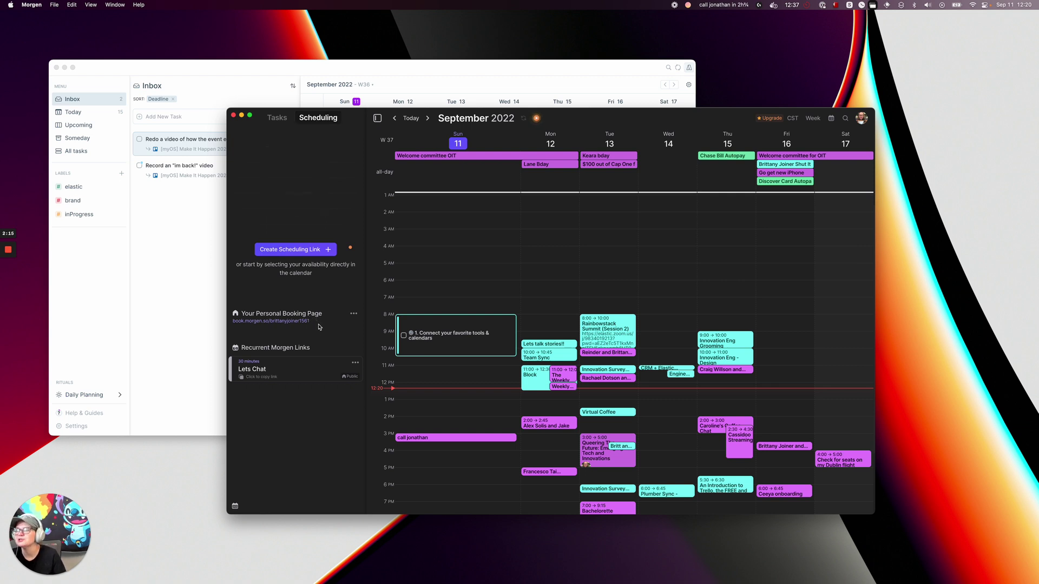
{"action": "left_click", "coordinate": [295, 249]}
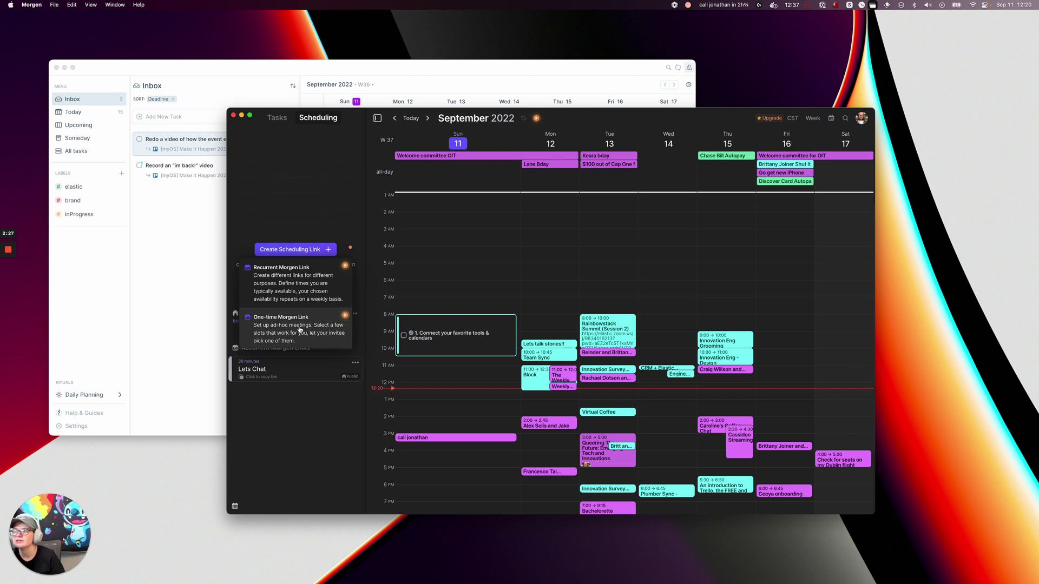
{"action": "left_click", "coordinate": [299, 296]}
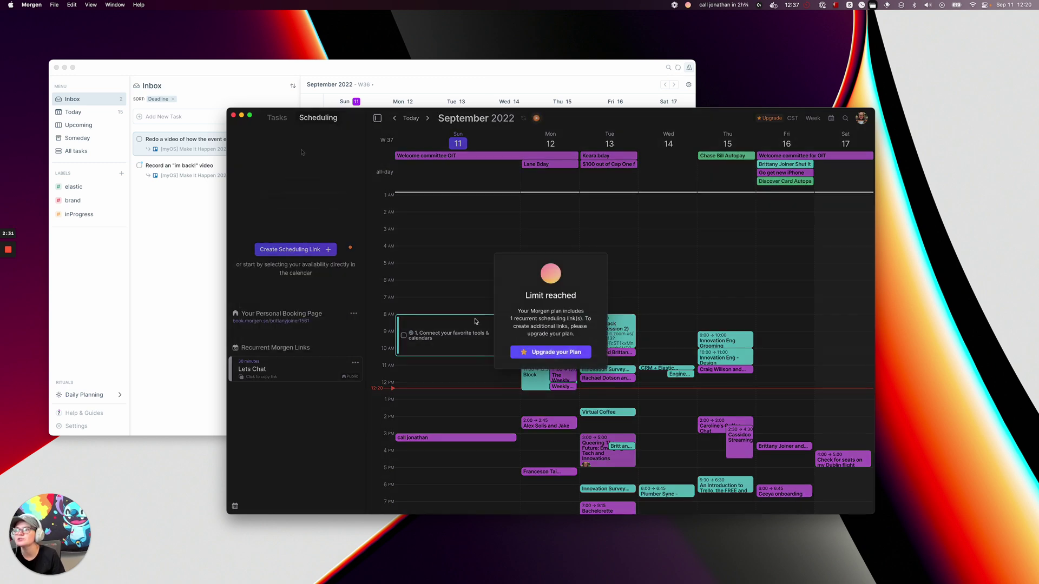
{"action": "left_click", "coordinate": [295, 250]}
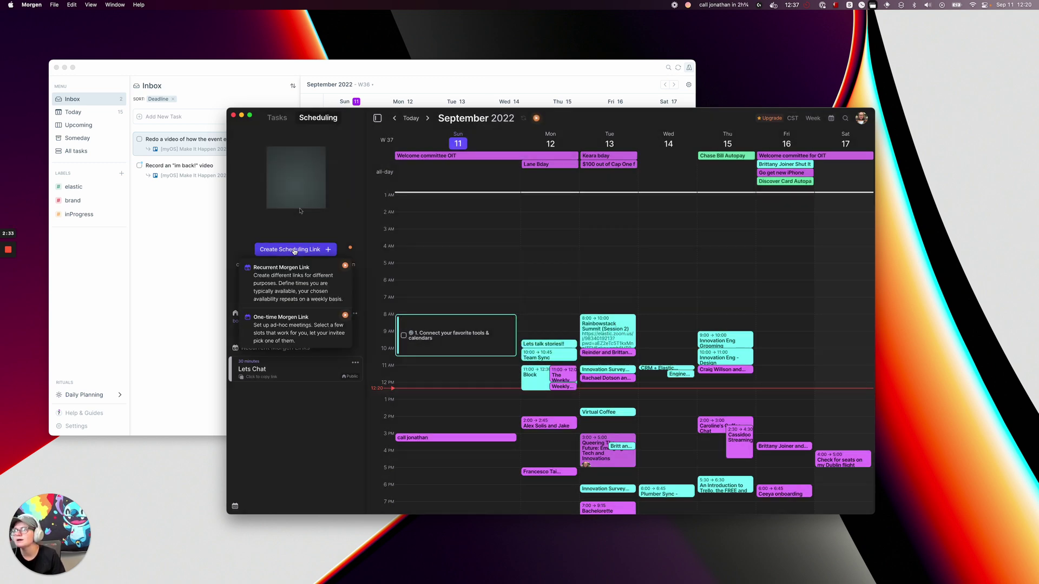
{"action": "left_click", "coordinate": [295, 325]}
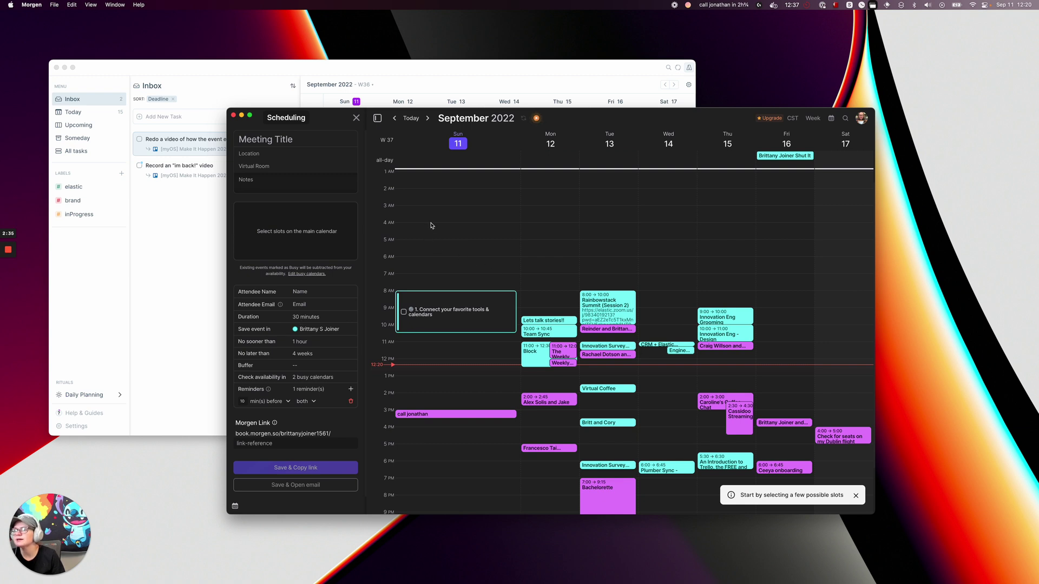
Mark five available slots: Sunday 4 AM–5:30 PM, Monday 5:45–9:15 AM and 12:45–4 PM, Wednesday 5:30 AM–5 PM, Thursday 6–7:45 AM
{"action": "left_click_drag", "start_coordinate": [433, 225], "coordinate": [485, 452]}
{"action": "left_click_drag", "start_coordinate": [547, 253], "coordinate": [547, 314]}
{"action": "left_click_drag", "start_coordinate": [556, 420], "coordinate": [556, 426]}
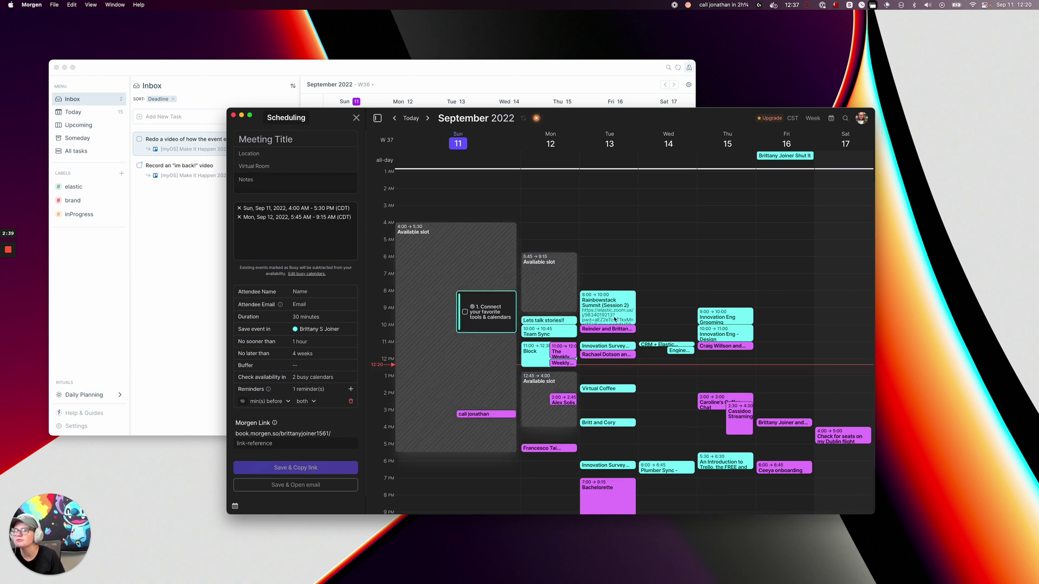
{"action": "left_click_drag", "start_coordinate": [651, 248], "coordinate": [655, 444]}
{"action": "left_click_drag", "start_coordinate": [723, 257], "coordinate": [729, 286]}
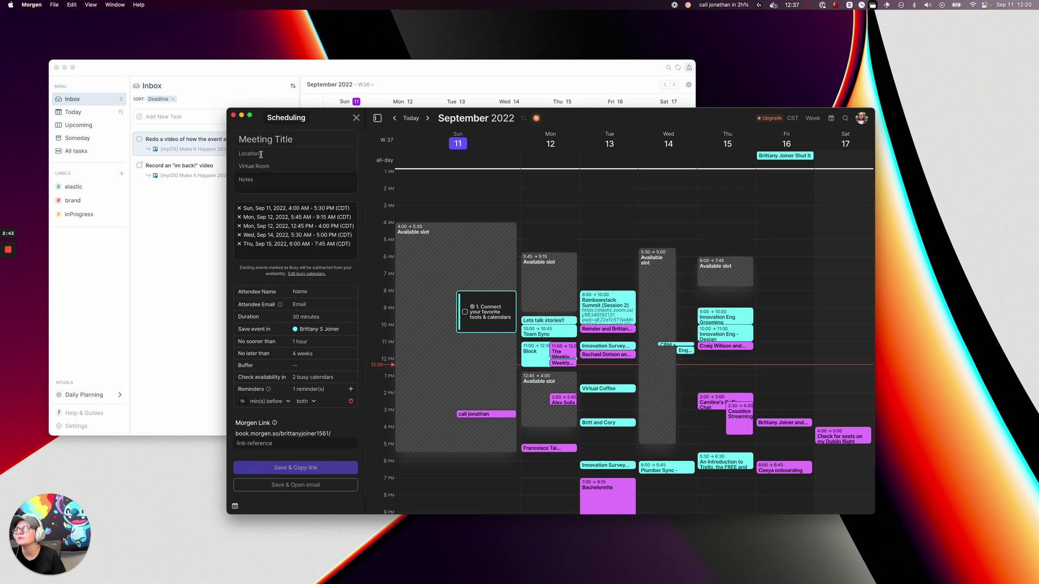
Title the link 'Test meeting', then save it and copy the link
{"action": "left_click", "coordinate": [276, 141]}
{"action": "type", "text": "Test meeting"}
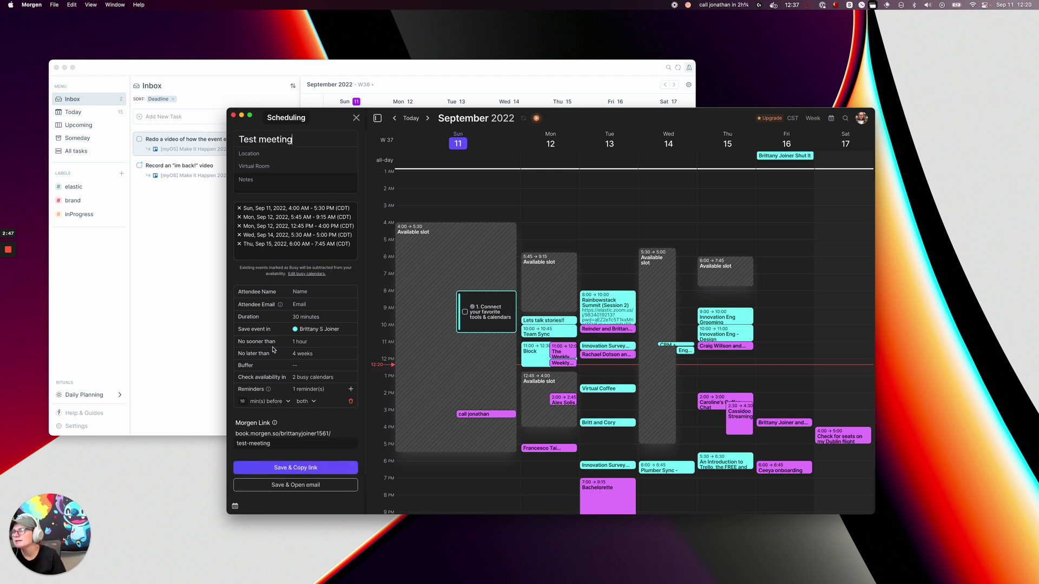
{"action": "scroll", "coordinate": [249, 302], "scroll_direction": "down", "scroll_amount": 2}
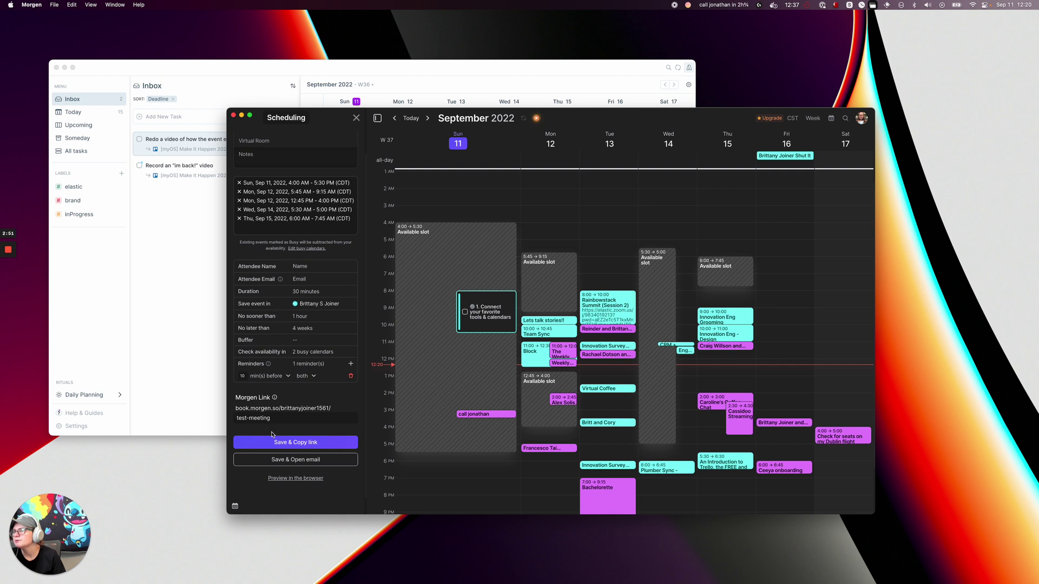
{"action": "scroll", "coordinate": [291, 366], "scroll_direction": "up", "scroll_amount": 1}
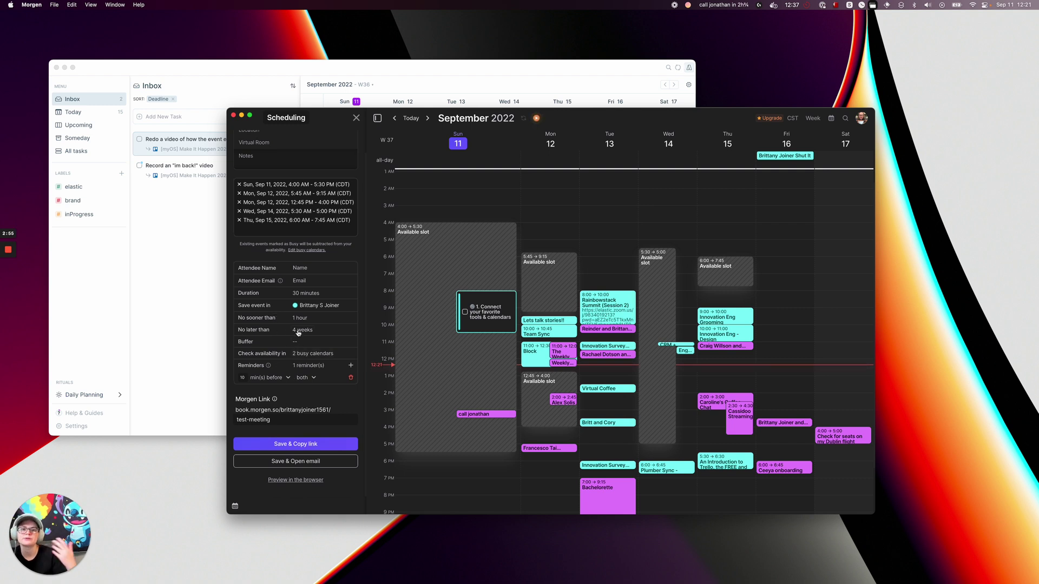
{"action": "scroll", "coordinate": [297, 333], "scroll_direction": "down", "scroll_amount": 1}
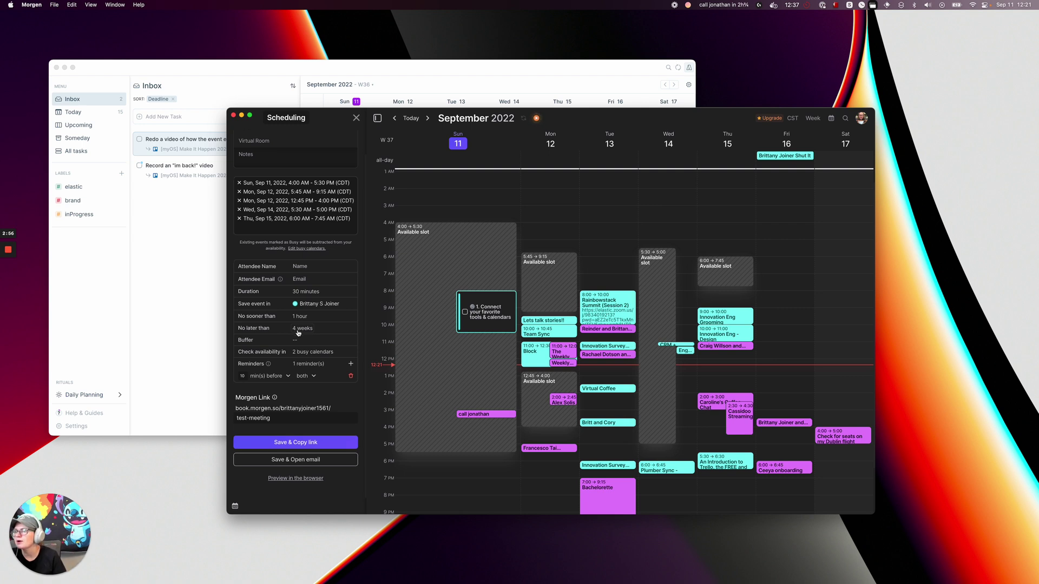
{"action": "left_click", "coordinate": [312, 447]}
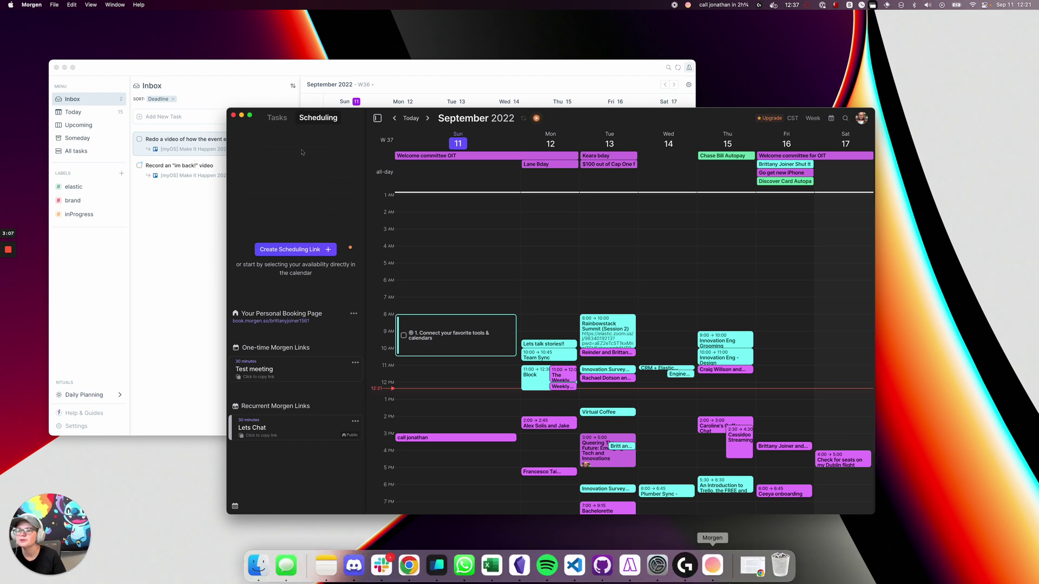
Paste the booking link into a new Gmail draft and copy it from there
{"action": "left_click", "coordinate": [754, 572]}
{"action": "left_click", "coordinate": [45, 146]}
{"action": "left_click", "coordinate": [332, 331]}
{"action": "type", "text": "https://book.morgen.so/brittanyjoiner1561/test-meeting"}
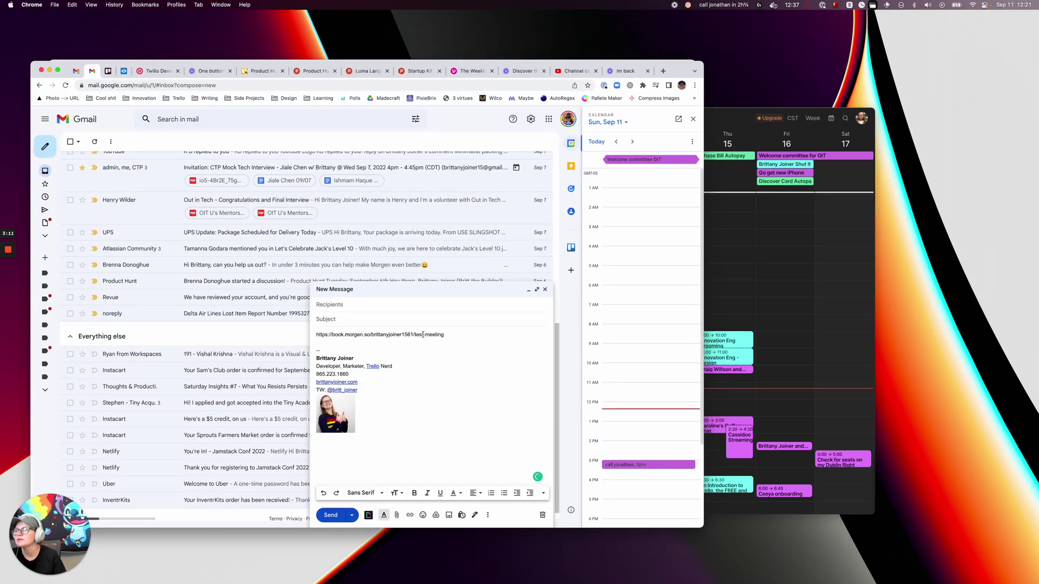
{"action": "triple_click", "coordinate": [447, 335]}
{"action": "key", "text": "super+c"}
Load the link in an Incognito window, pick 6:45am Monday 12 September, then close it and return to Morgen
{"action": "key", "text": "super+shift+n"}
{"action": "key", "text": "super+v"}
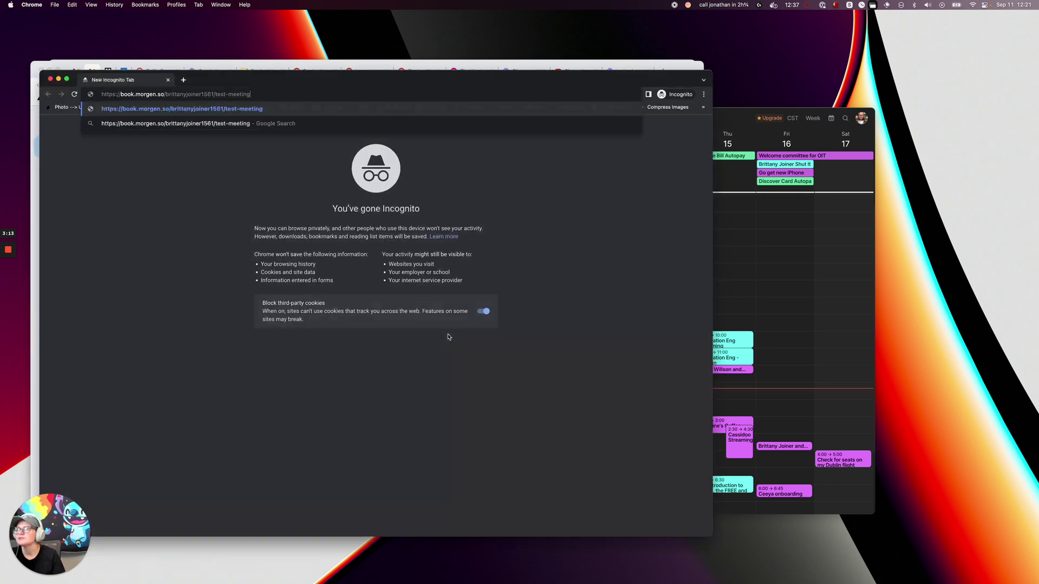
{"action": "key", "text": "Return"}
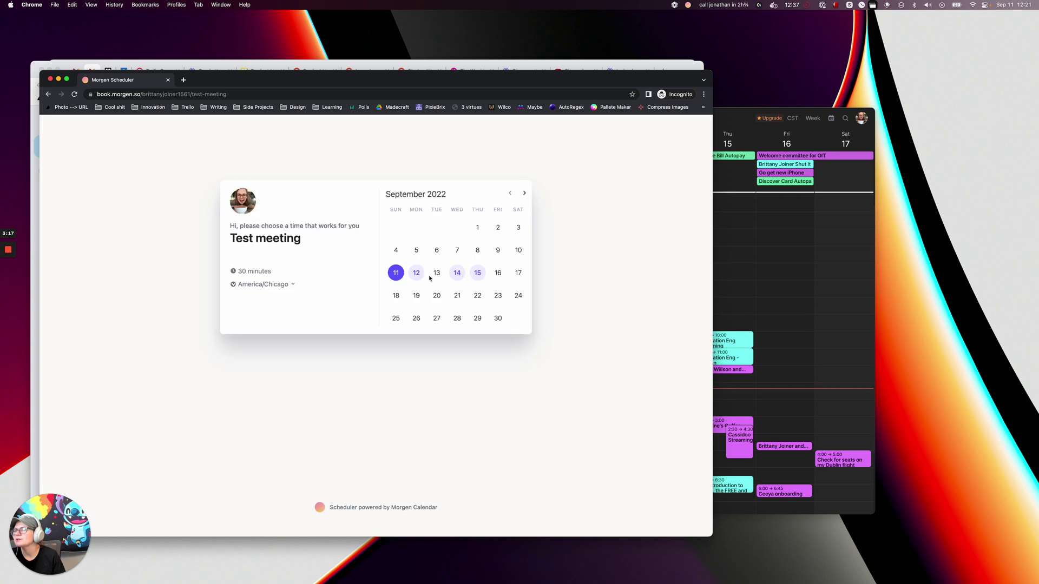
{"action": "scroll", "coordinate": [506, 246], "scroll_direction": "down", "scroll_amount": 2}
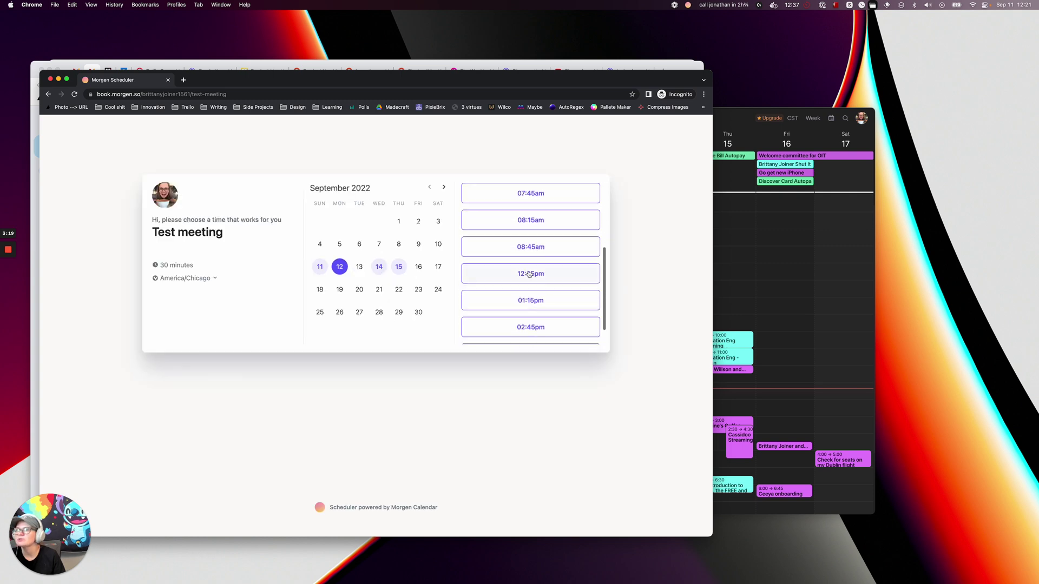
{"action": "scroll", "coordinate": [529, 273], "scroll_direction": "down", "scroll_amount": 2}
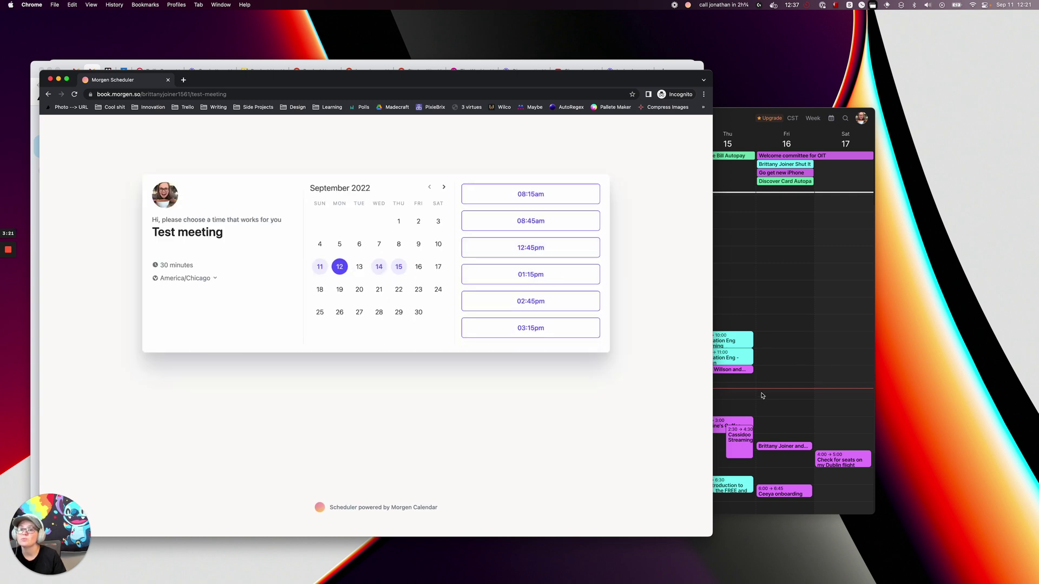
{"action": "scroll", "coordinate": [533, 301], "scroll_direction": "up", "scroll_amount": 3}
{"action": "left_click", "coordinate": [562, 270]}
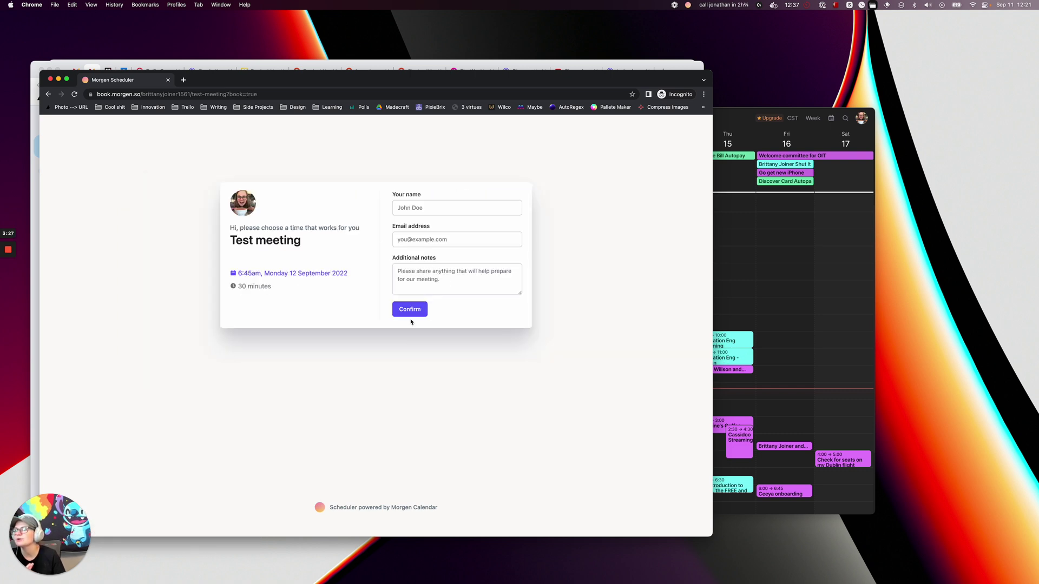
{"action": "left_click", "coordinate": [51, 79]}
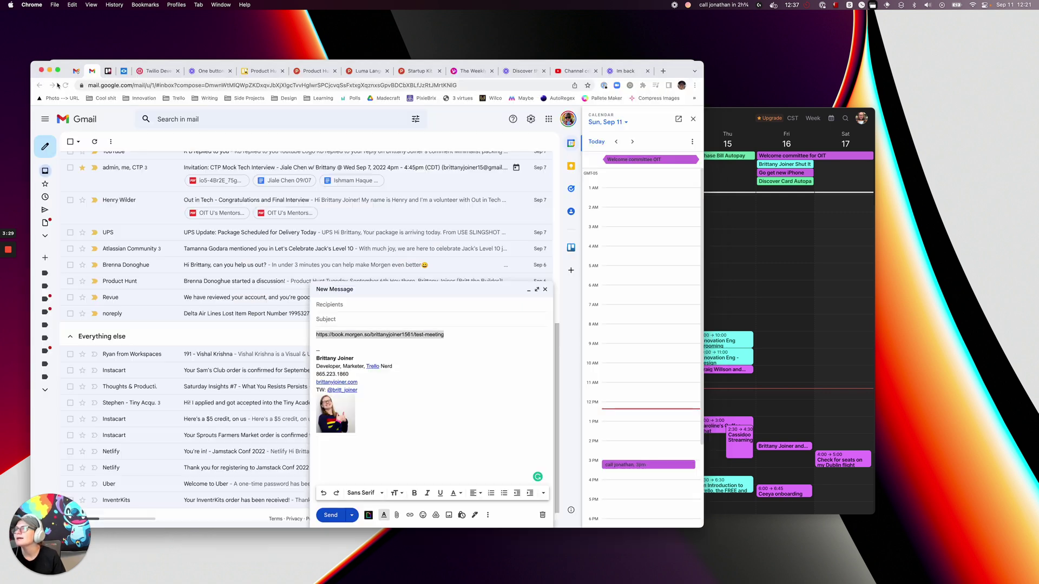
{"action": "key", "text": "super+Tab"}
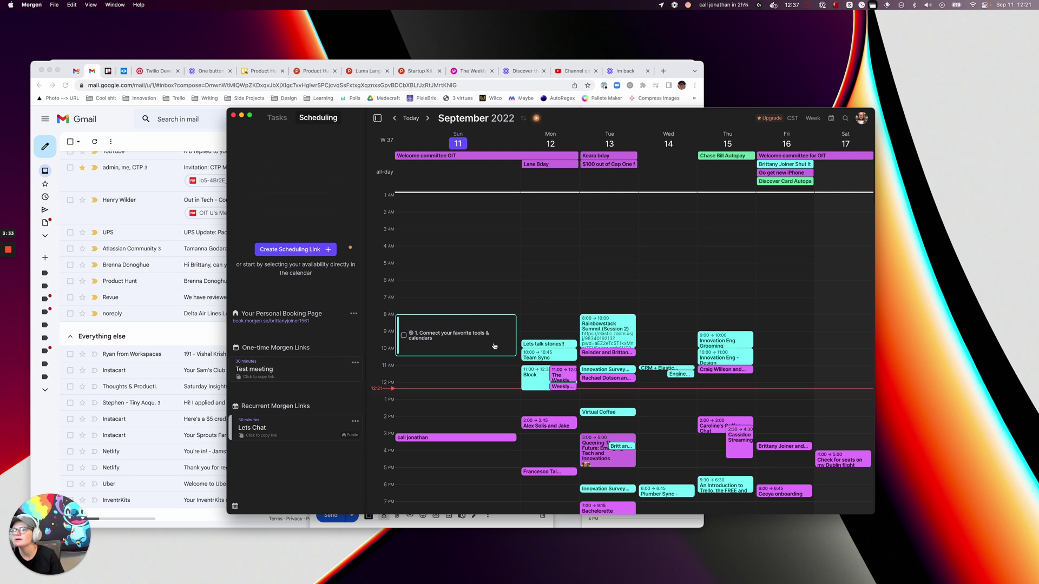
Show Morgen's task lists, jump to the week containing 29 September, and list the connected calendar accounts
{"action": "left_click", "coordinate": [278, 119]}
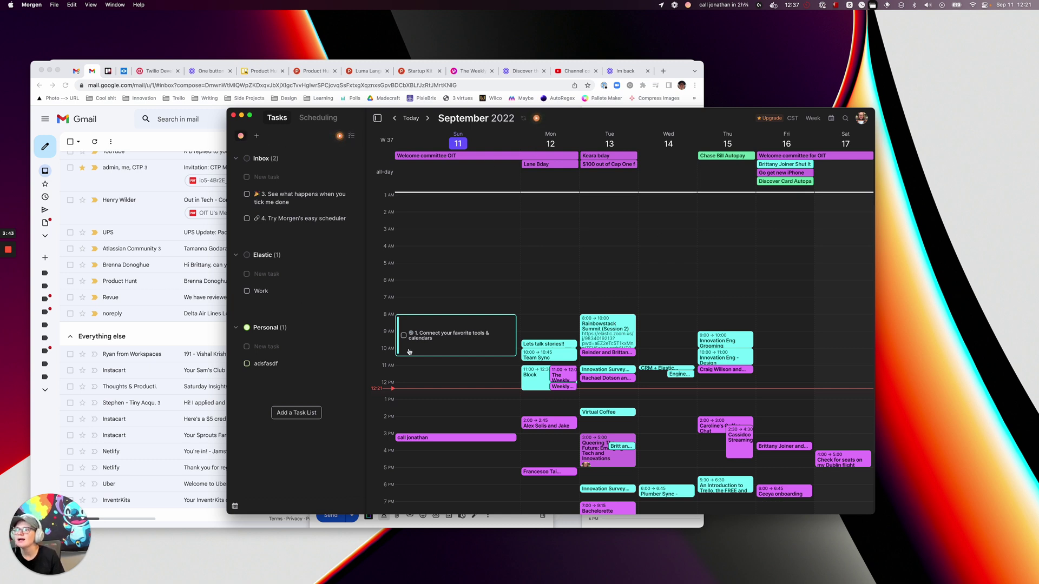
{"action": "left_click", "coordinate": [235, 505]}
{"action": "left_click", "coordinate": [281, 497]}
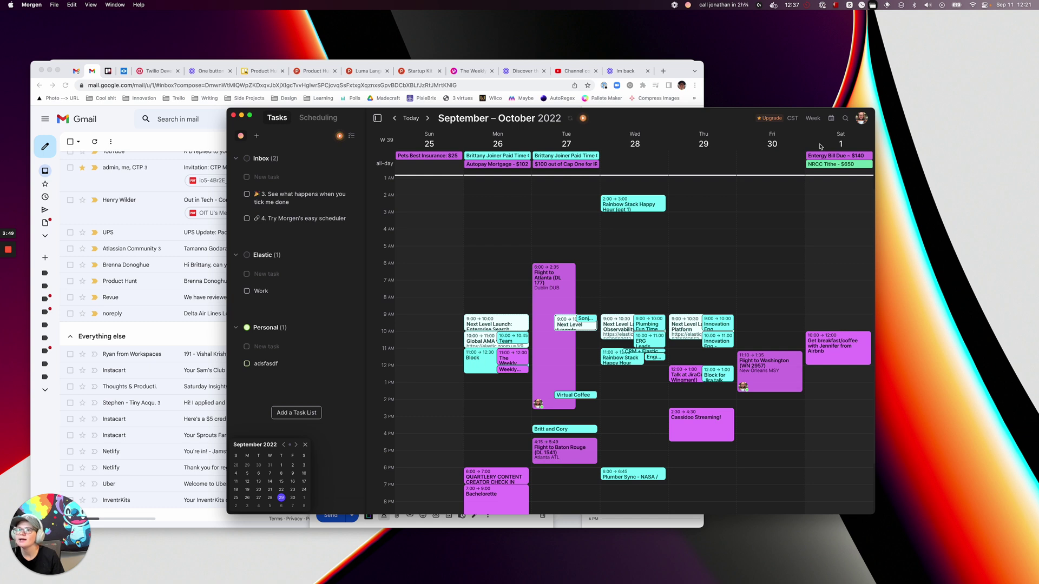
{"action": "left_click", "coordinate": [832, 119]}
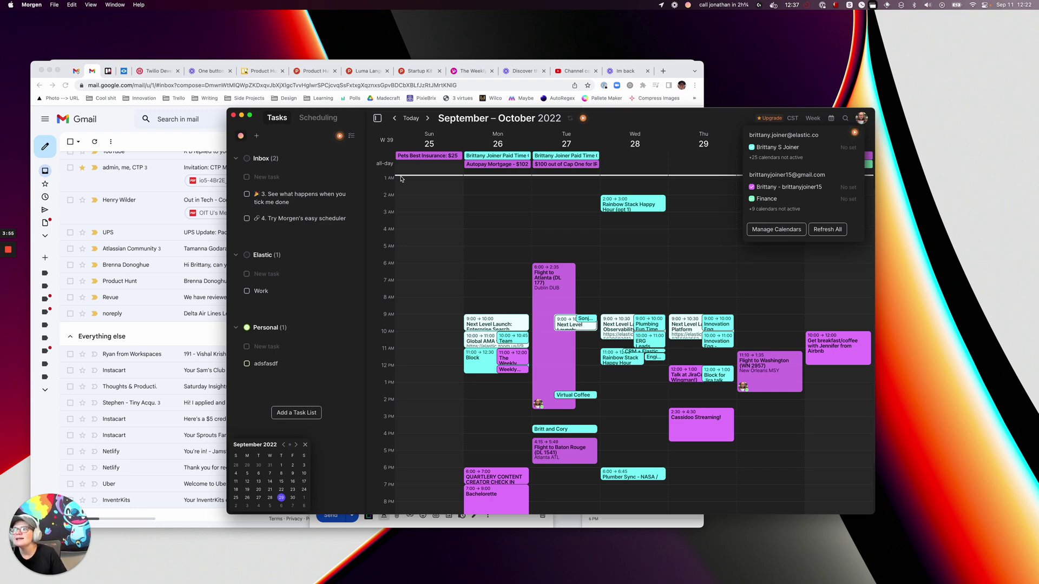
{"action": "key", "text": "ctrl+Up"}
Bring Akiflow forward, nudge it down, and minimize the Chrome and Morgen windows
{"action": "left_click", "coordinate": [102, 143]}
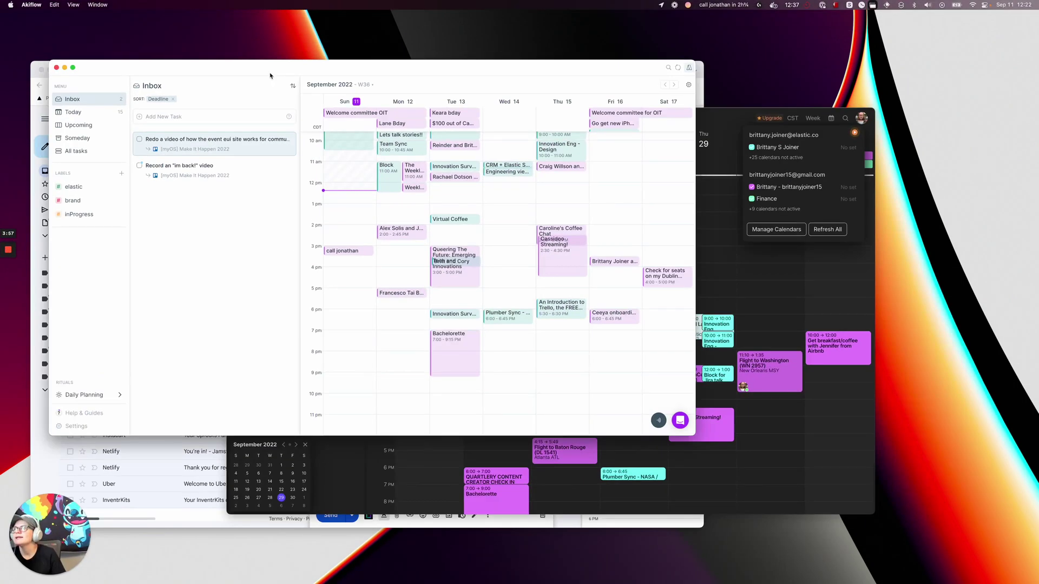
{"action": "left_click_drag", "start_coordinate": [270, 75], "coordinate": [269, 105]}
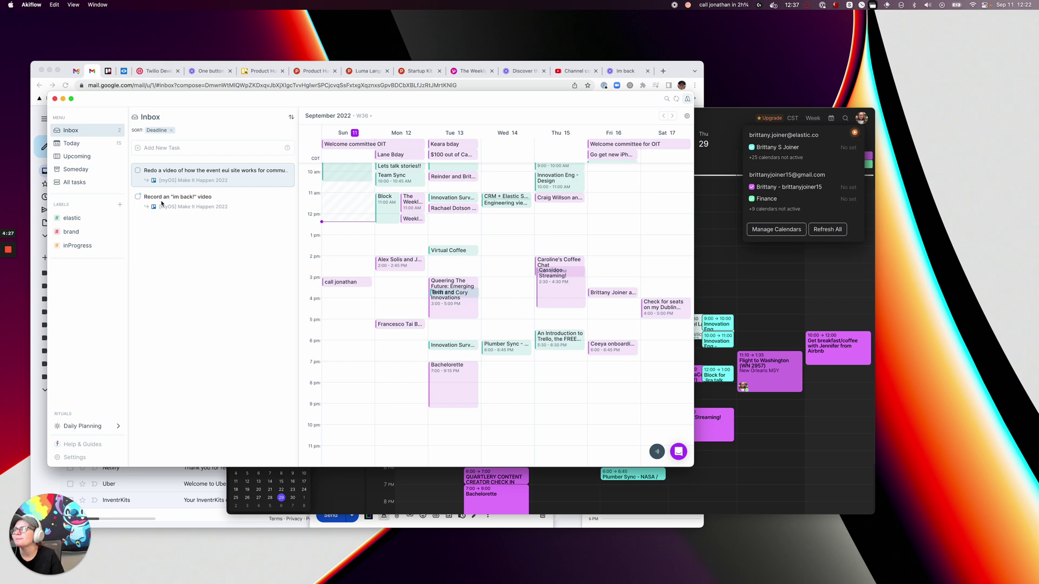
{"action": "left_click", "coordinate": [49, 70]}
{"action": "left_click", "coordinate": [762, 233]}
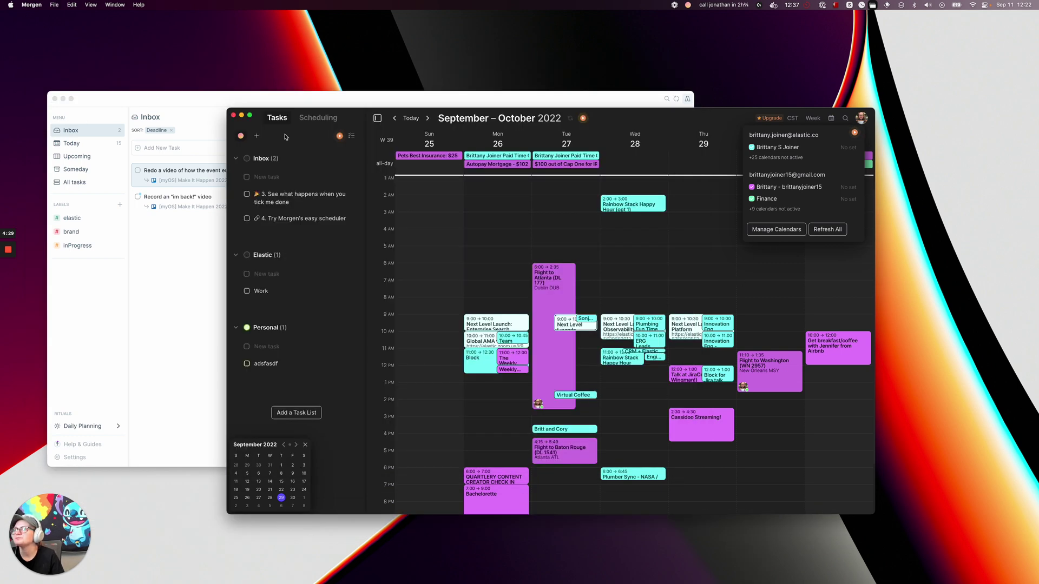
{"action": "left_click", "coordinate": [244, 117]}
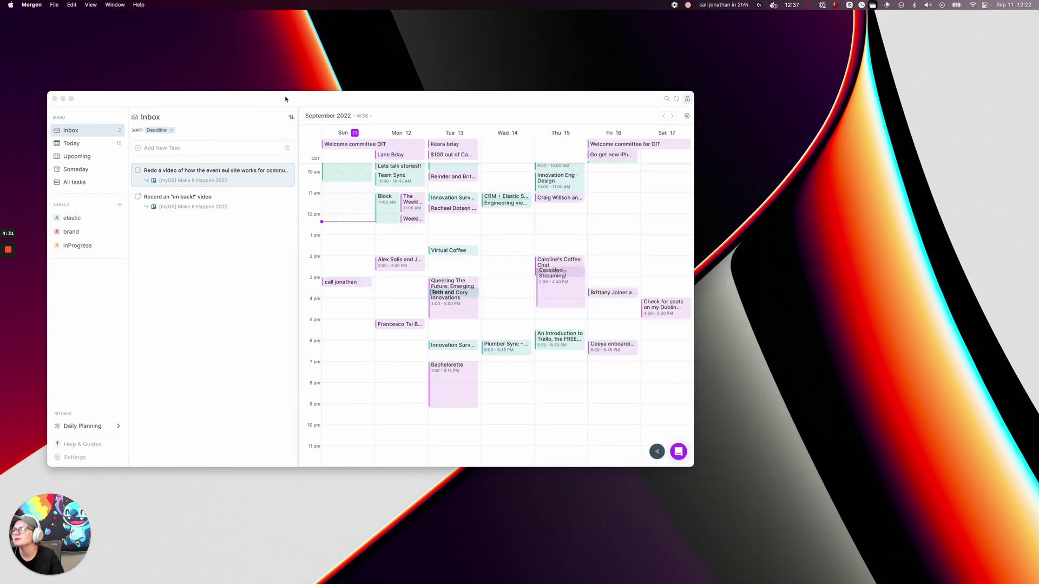
Enlarge and reposition the Akiflow window, view Today's 15 to-dos, and open Settings
{"action": "left_click_drag", "start_coordinate": [693, 466], "coordinate": [806, 528]}
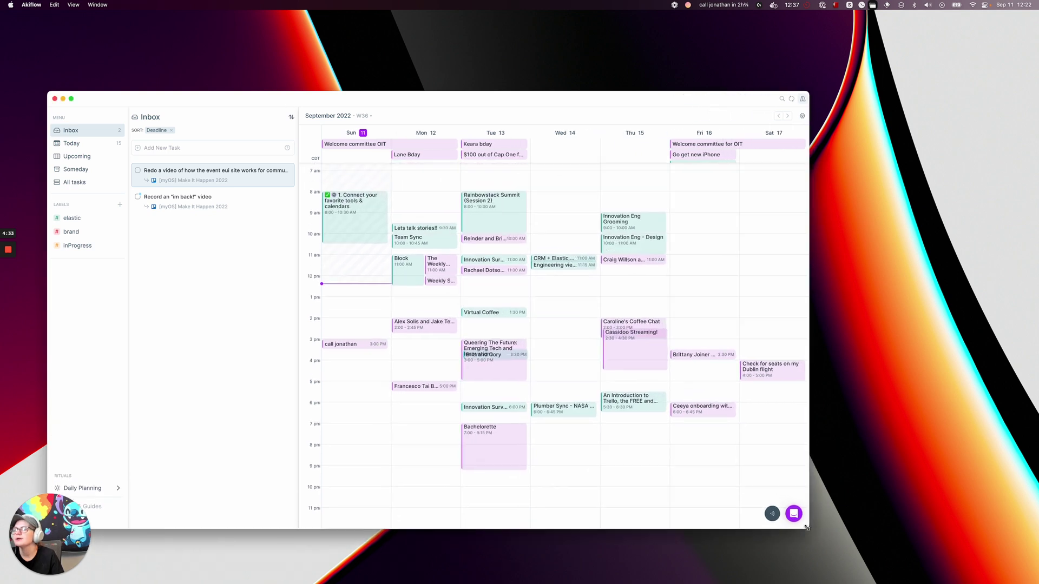
{"action": "left_click_drag", "start_coordinate": [347, 109], "coordinate": [403, 96]}
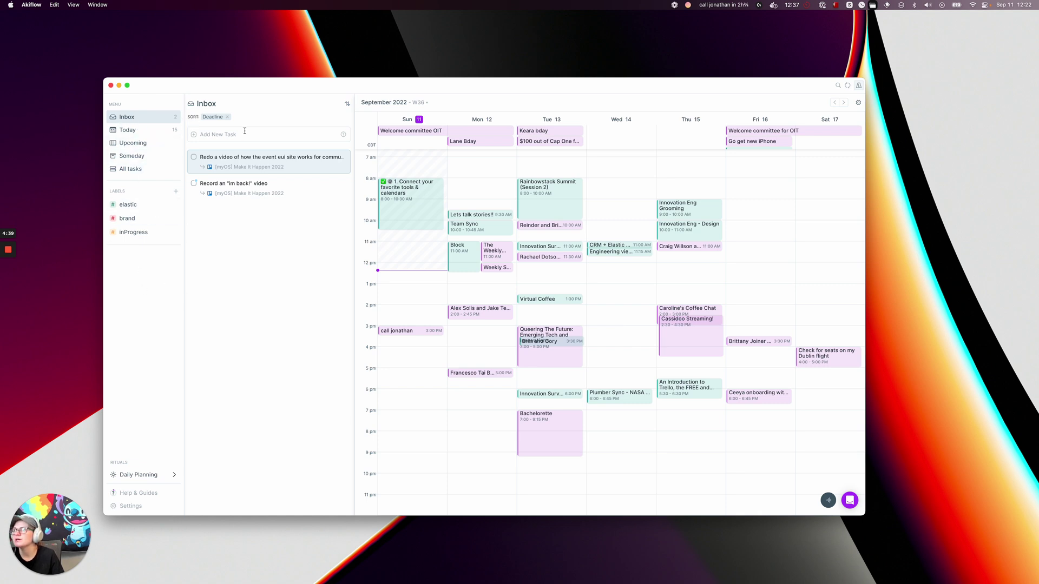
{"action": "left_click", "coordinate": [130, 129]}
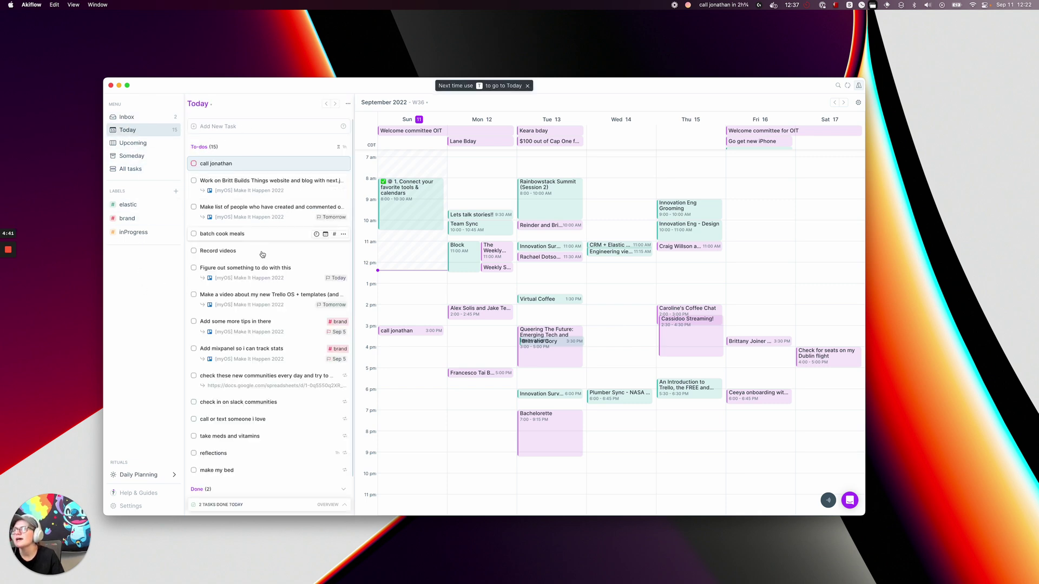
{"action": "scroll", "coordinate": [263, 256], "scroll_direction": "down", "scroll_amount": 1}
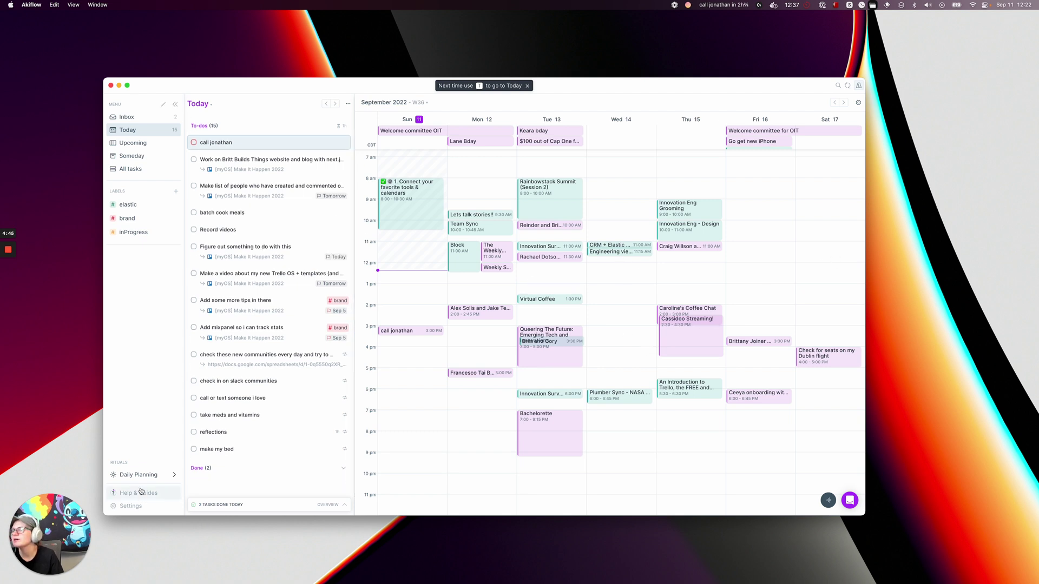
{"action": "left_click", "coordinate": [131, 506]}
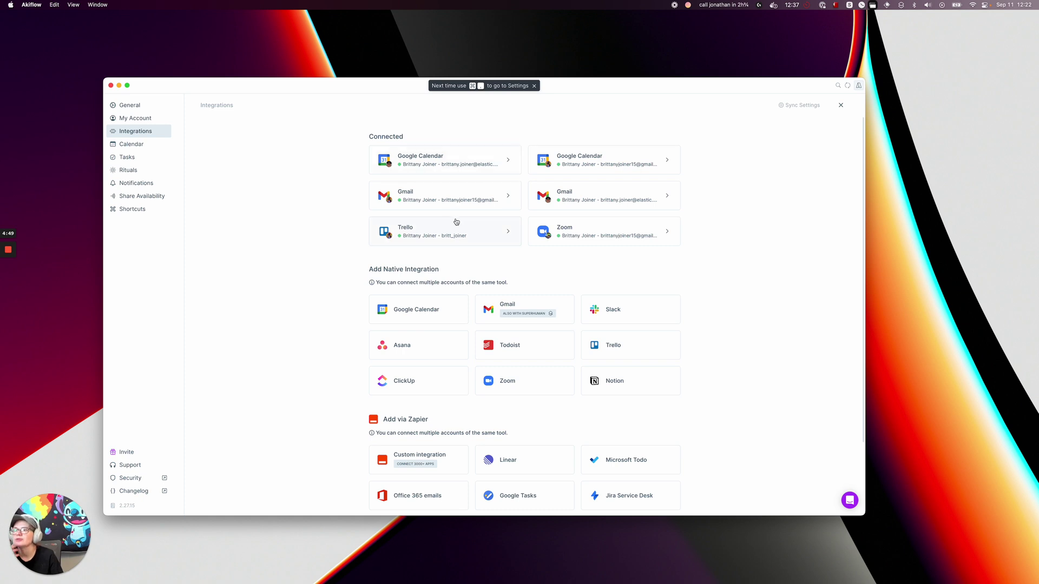
Scroll through the connected Google Calendar, Gmail, Trello and Zoom integrations
{"action": "scroll", "coordinate": [356, 242], "scroll_direction": "down", "scroll_amount": 1}
{"action": "scroll", "coordinate": [356, 241], "scroll_direction": "down", "scroll_amount": 3}
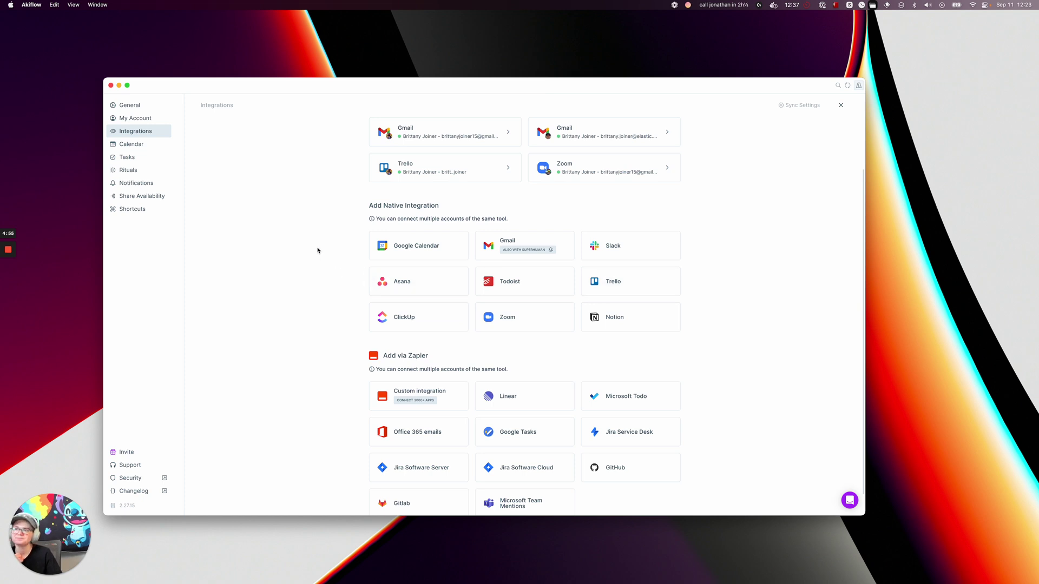
{"action": "scroll", "coordinate": [324, 252], "scroll_direction": "up", "scroll_amount": 2}
{"action": "scroll", "coordinate": [325, 251], "scroll_direction": "up", "scroll_amount": 1}
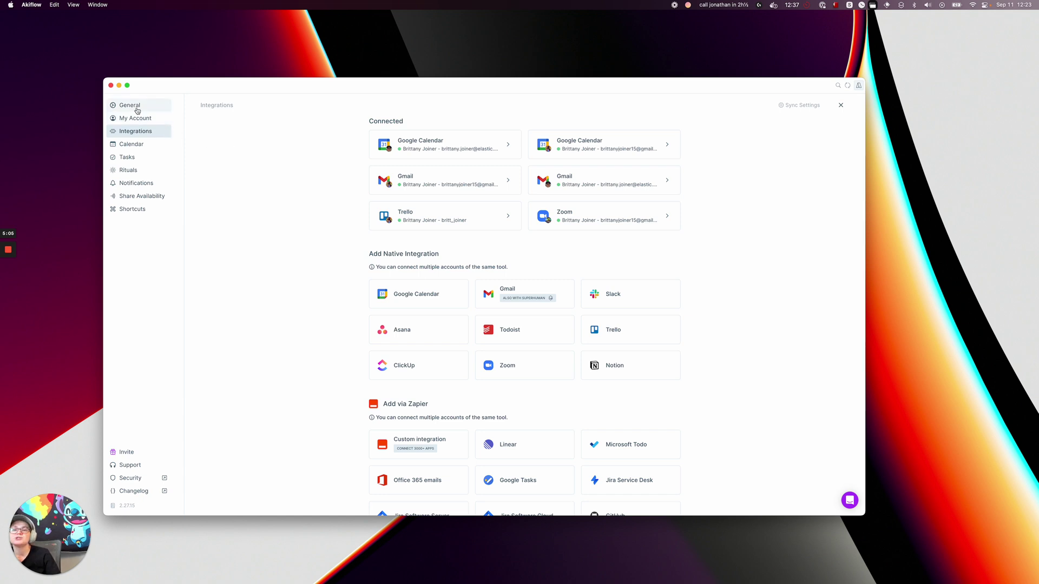
{"action": "scroll", "coordinate": [299, 276], "scroll_direction": "down", "scroll_amount": 3}
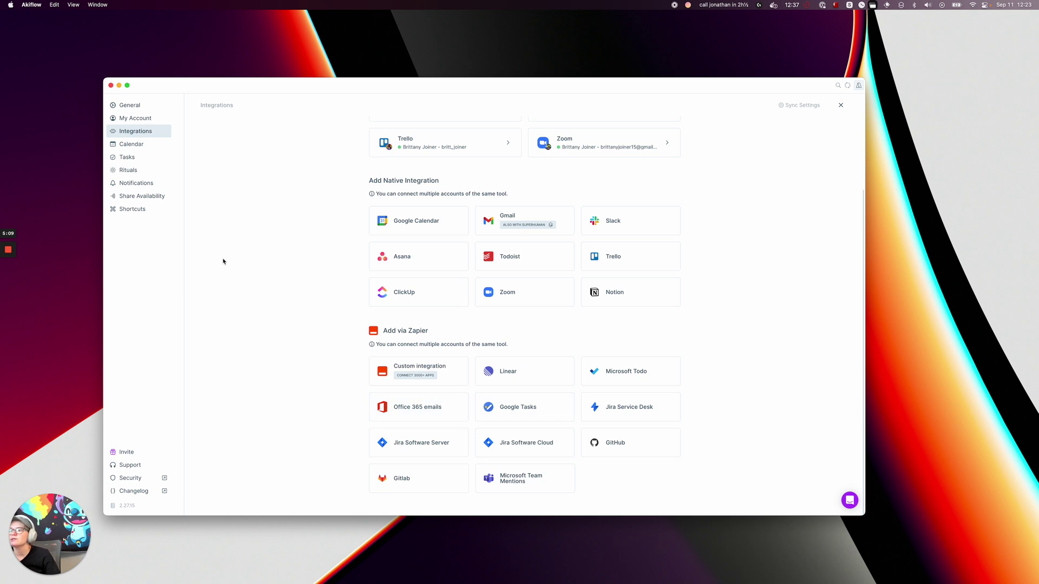
In Calendar settings, change the default conference tool from Google Meet to Zoom
{"action": "left_click", "coordinate": [132, 144]}
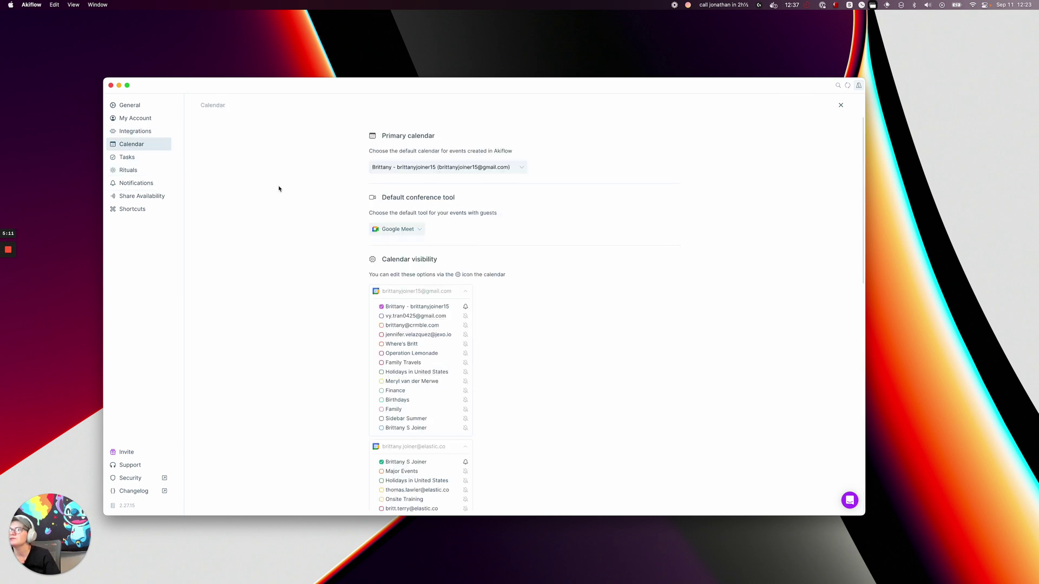
{"action": "scroll", "coordinate": [364, 226], "scroll_direction": "down", "scroll_amount": 1}
{"action": "left_click", "coordinate": [395, 198]}
{"action": "left_click", "coordinate": [395, 226]}
{"action": "scroll", "coordinate": [282, 276], "scroll_direction": "down", "scroll_amount": 2}
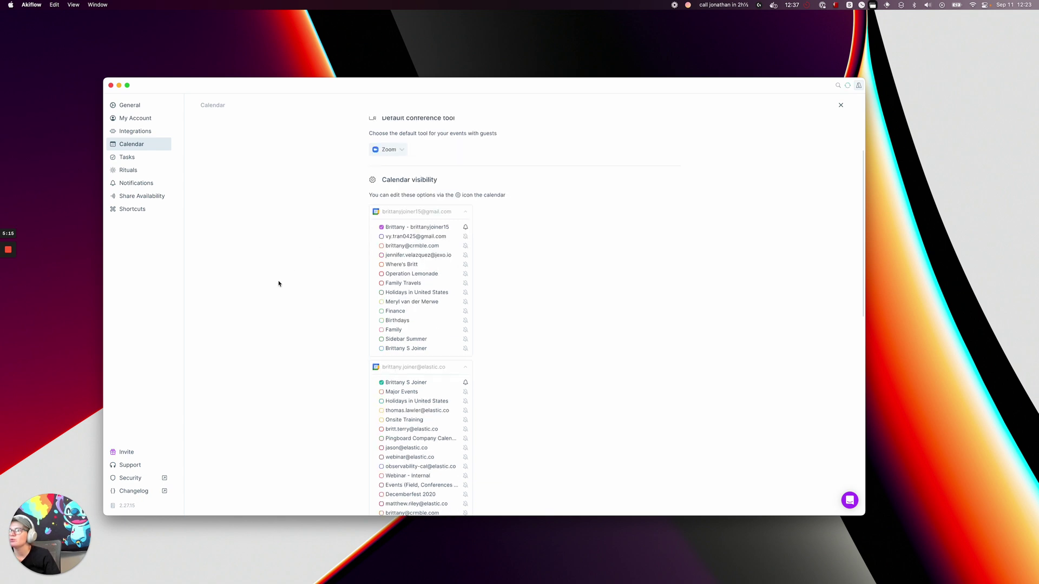
{"action": "scroll", "coordinate": [368, 245], "scroll_direction": "down", "scroll_amount": 2}
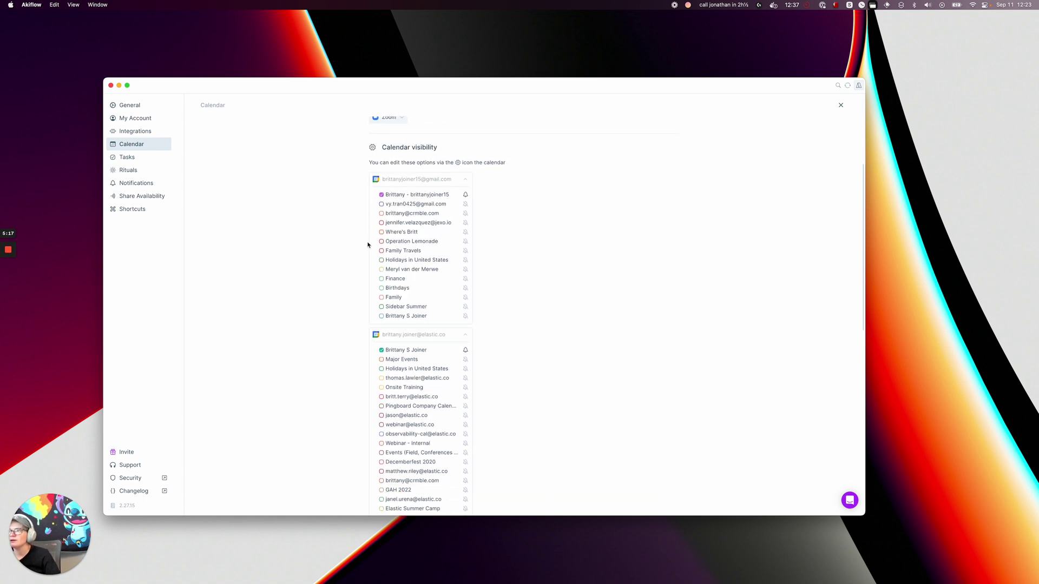
{"action": "scroll", "coordinate": [351, 198], "scroll_direction": "down", "scroll_amount": 1}
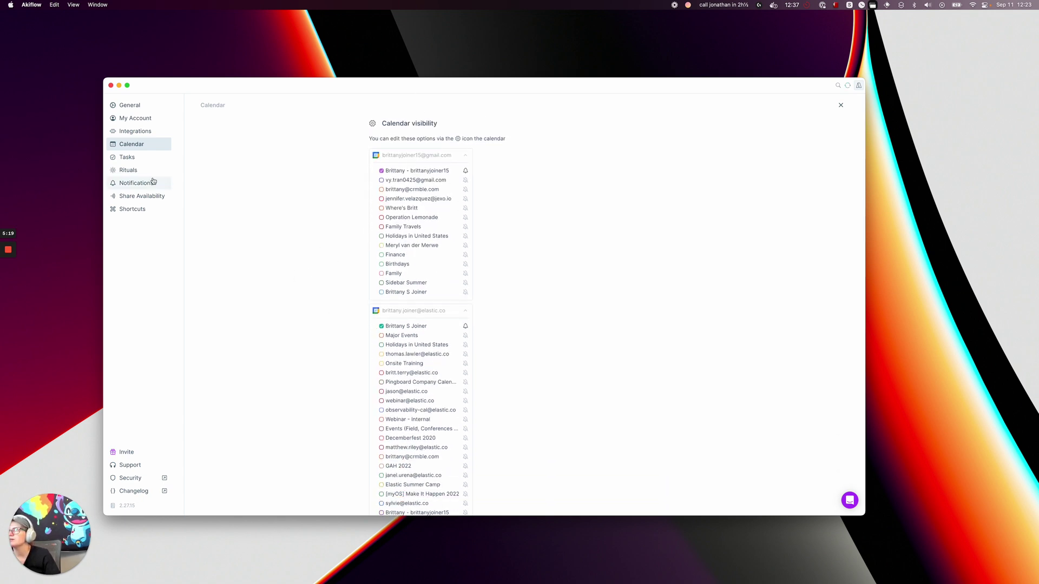
Look over the Tasks and General settings, then return to Integrations
{"action": "left_click", "coordinate": [129, 158]}
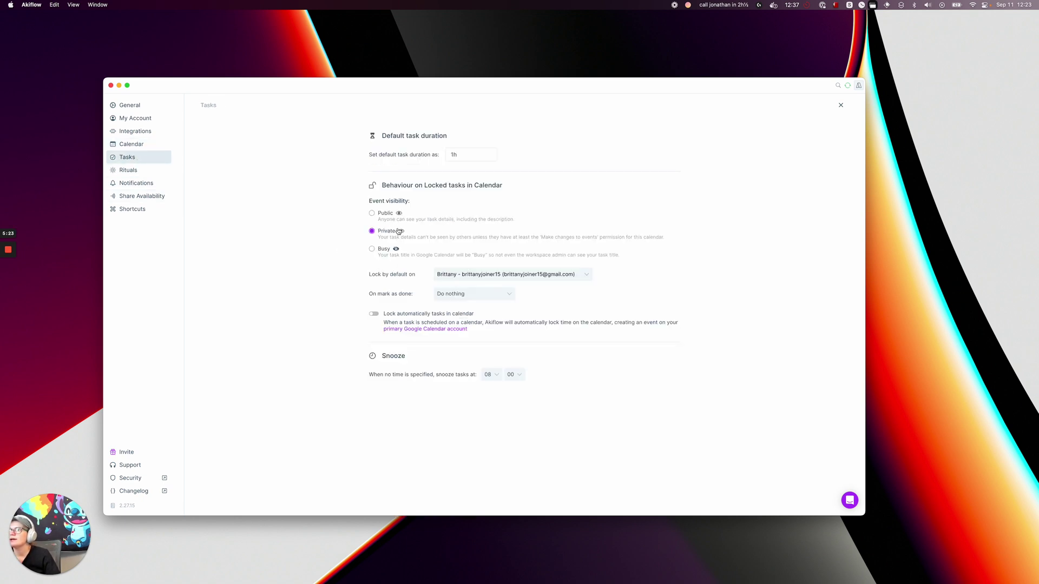
{"action": "left_click", "coordinate": [131, 107]}
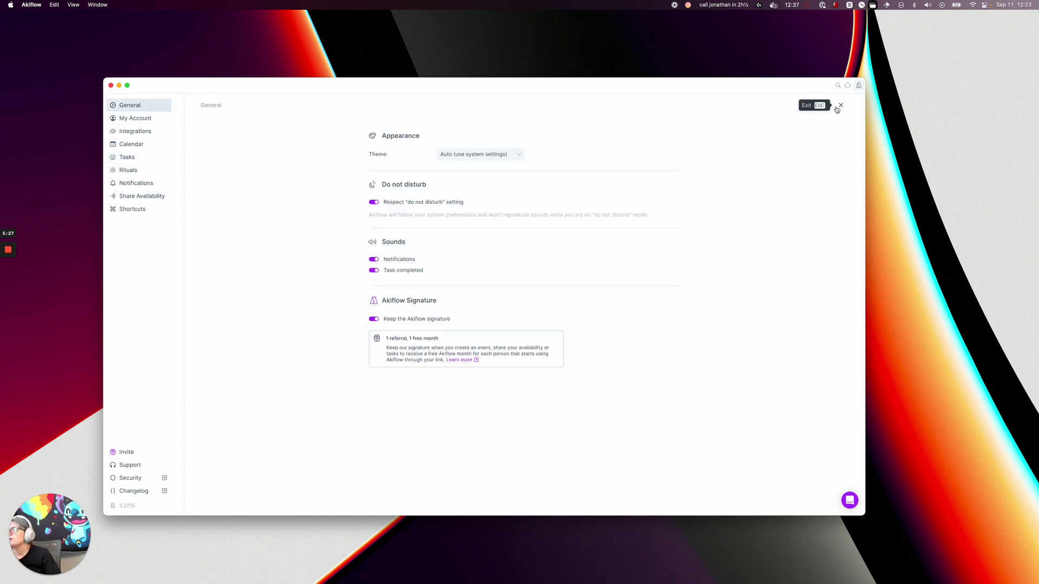
{"action": "left_click", "coordinate": [135, 132]}
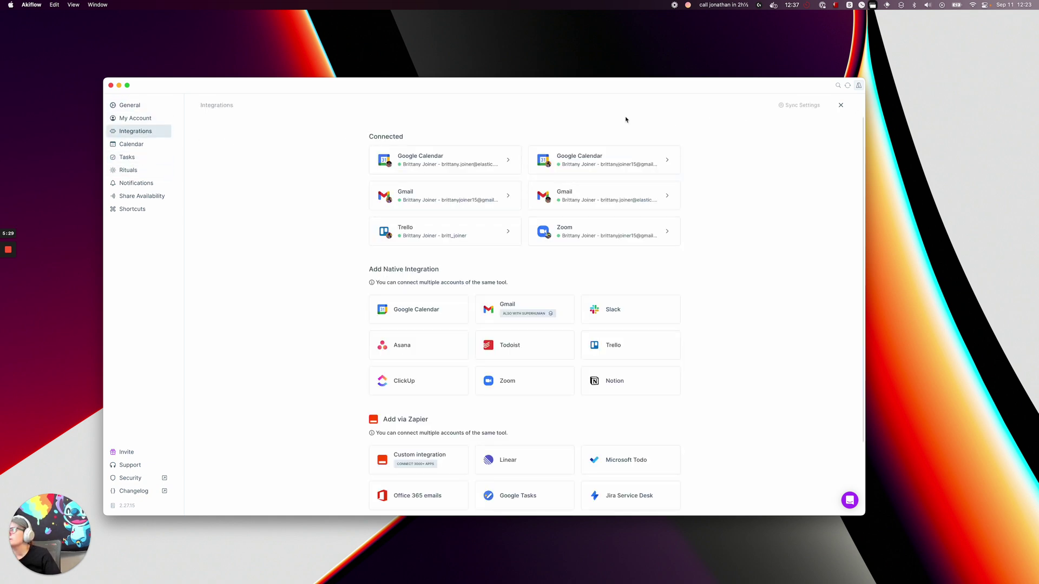
From the Inbox, plan the 'Record an im back video' task for Later Today, skipping the Google Calendar prompt
{"action": "left_click", "coordinate": [840, 105]}
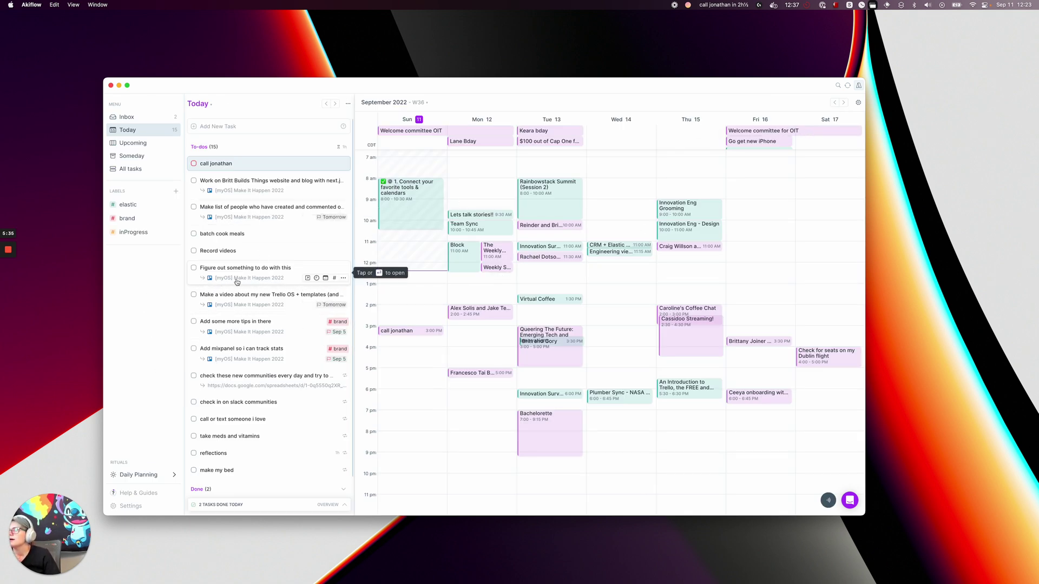
{"action": "left_click", "coordinate": [140, 122]}
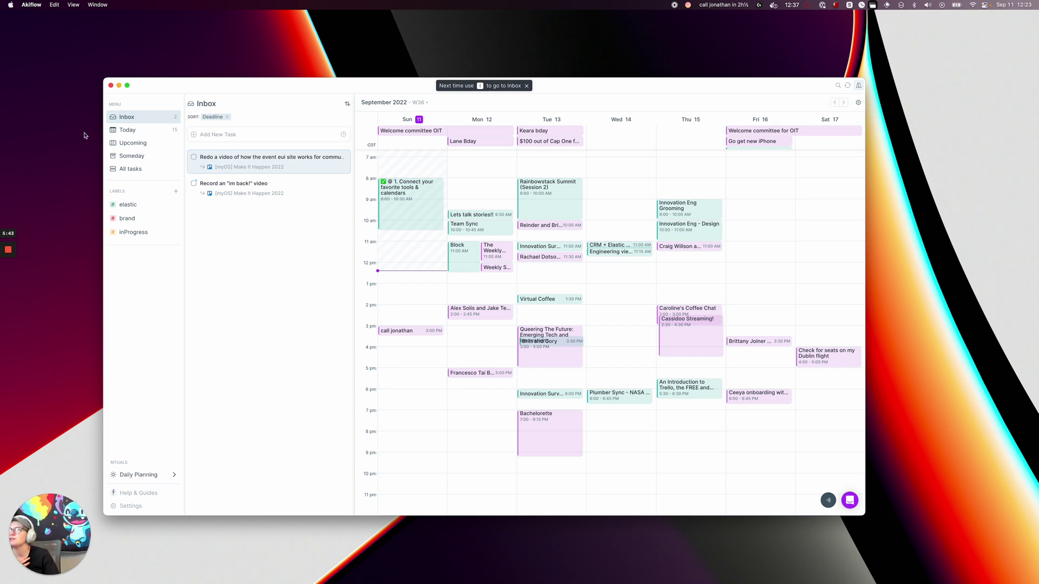
{"action": "left_click", "coordinate": [243, 187]}
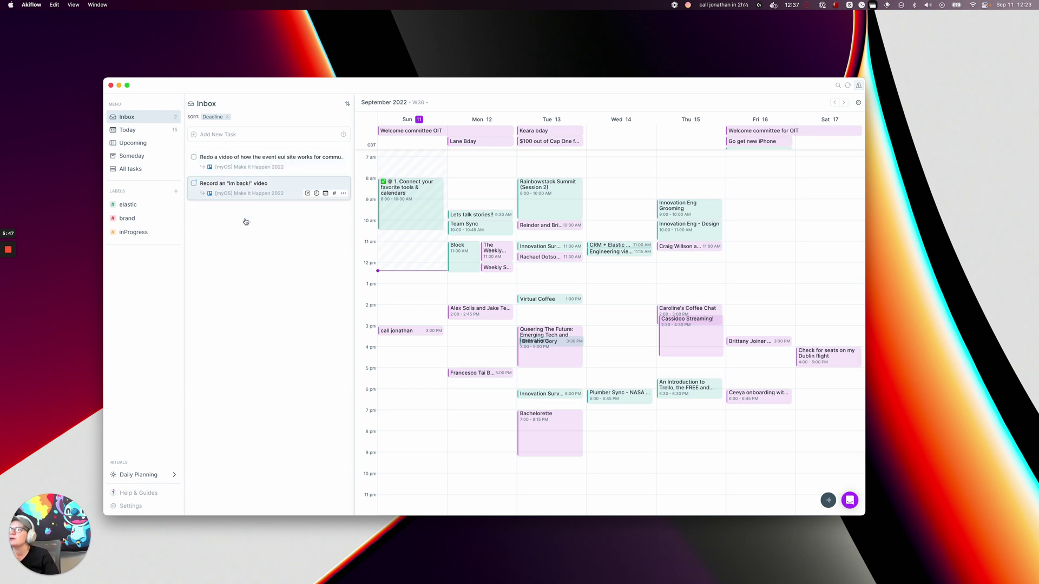
{"action": "left_click", "coordinate": [312, 216]}
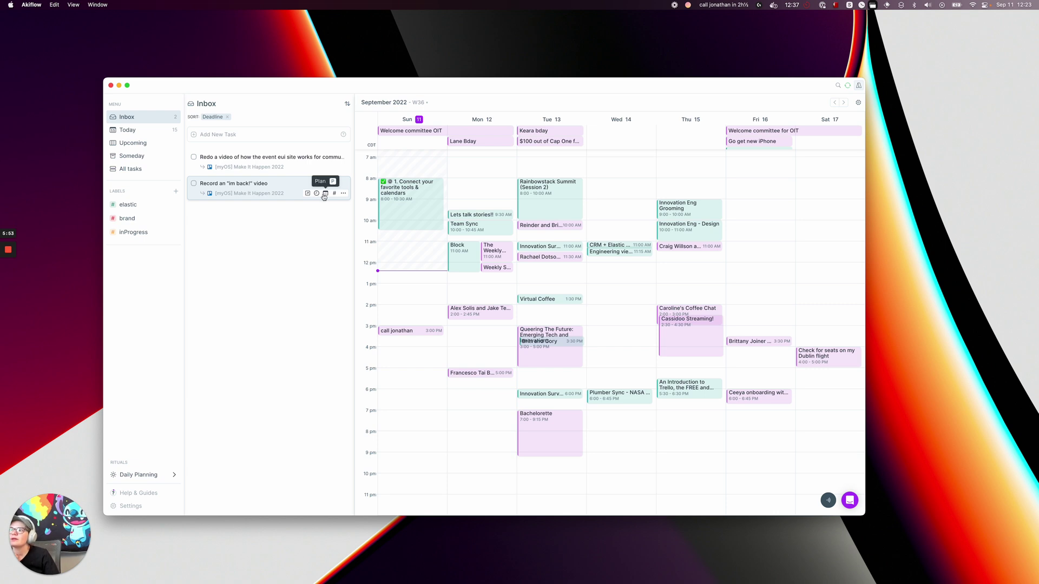
{"action": "left_click", "coordinate": [325, 193]}
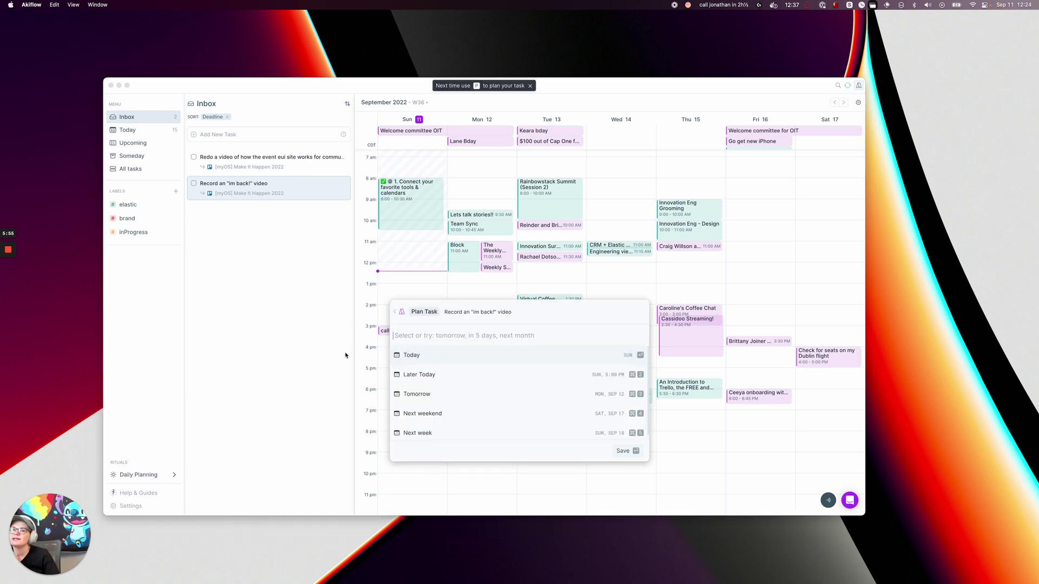
{"action": "left_click", "coordinate": [423, 375]}
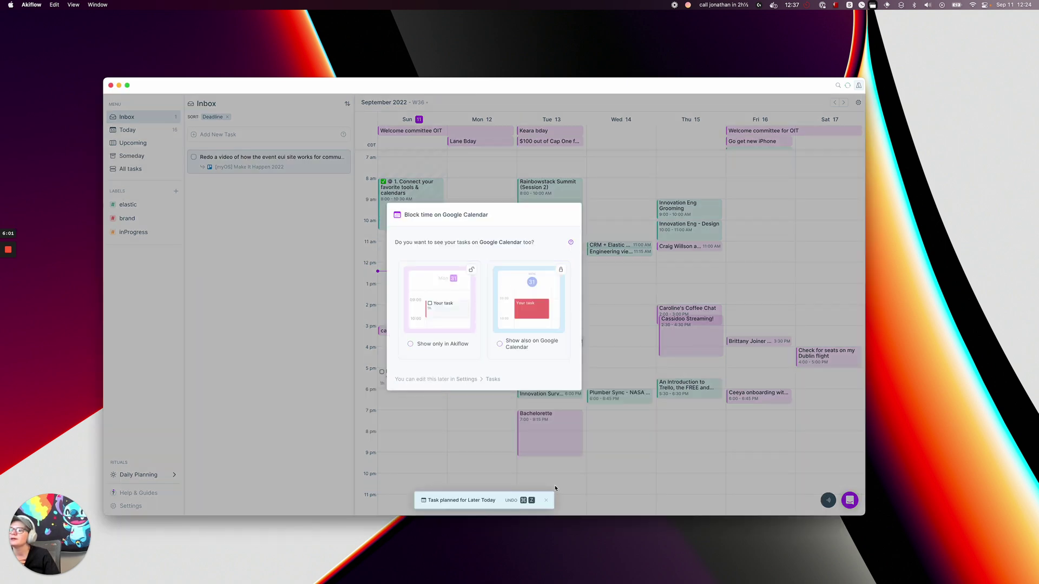
{"action": "left_click", "coordinate": [518, 455]}
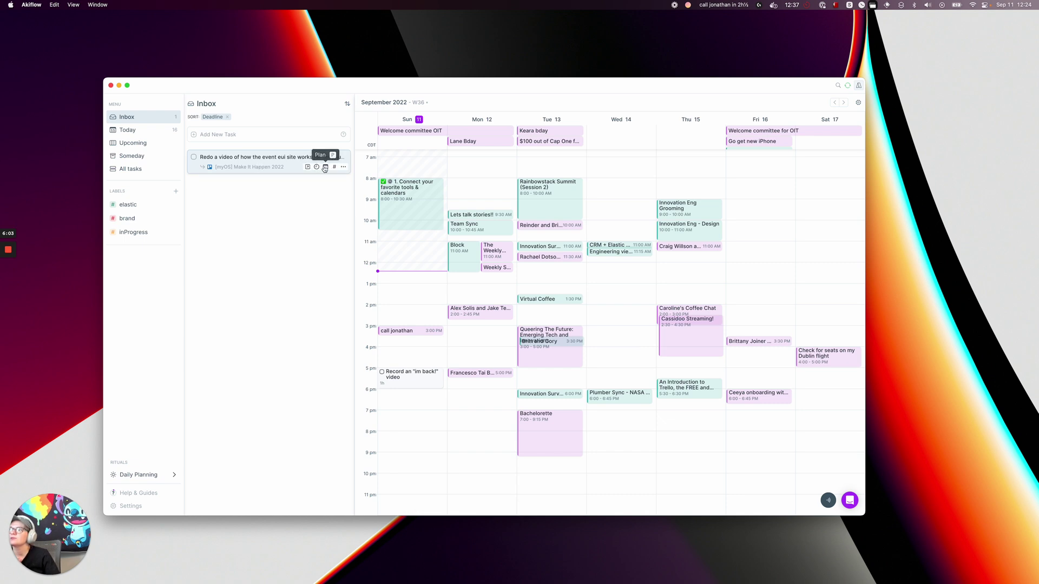
Tag the site video task with the brand label and give it a Tomorrow deadline
{"action": "left_click", "coordinate": [335, 167]}
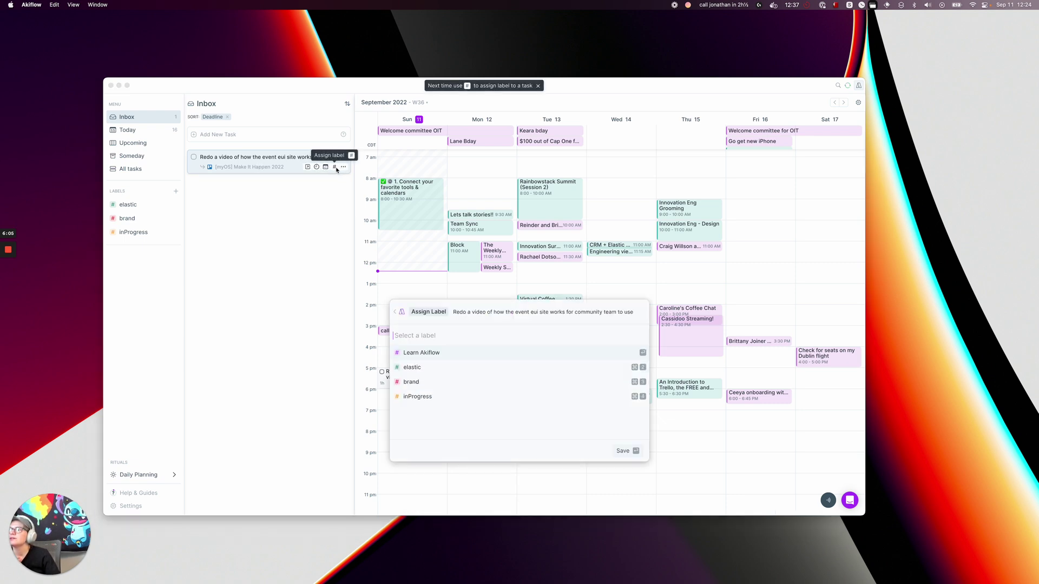
{"action": "left_click", "coordinate": [419, 386]}
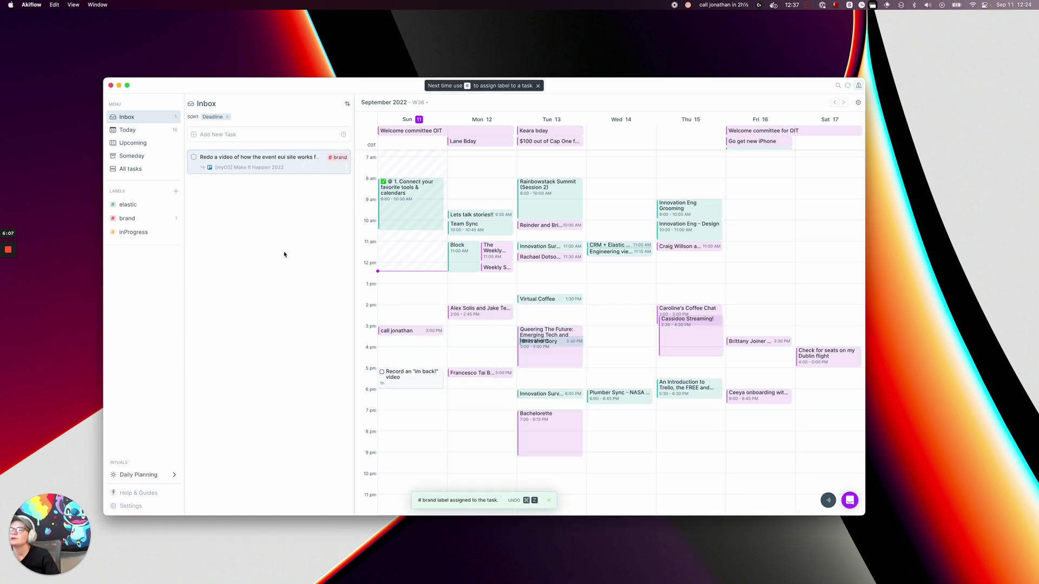
{"action": "left_click", "coordinate": [345, 165]}
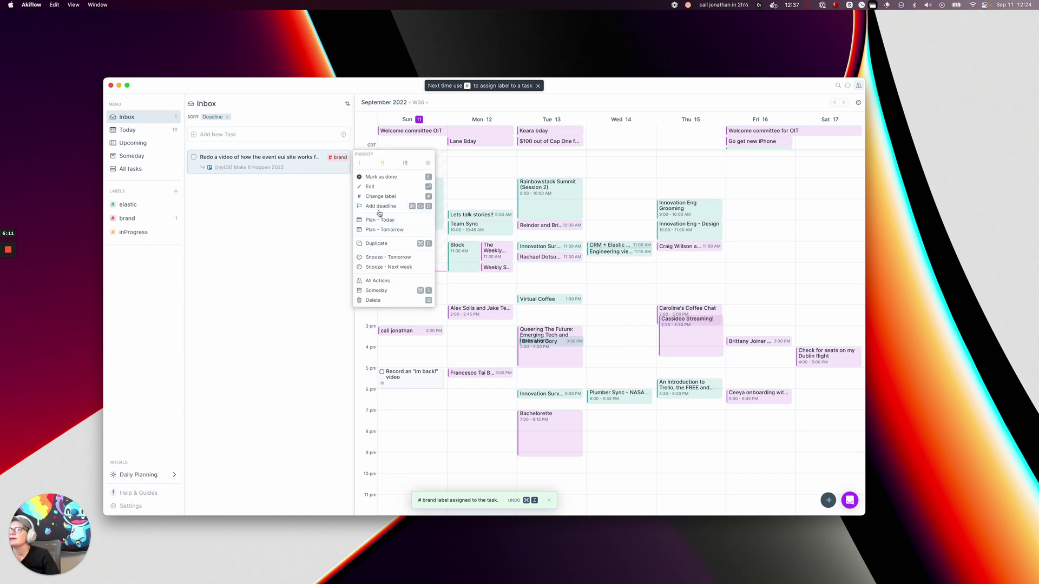
{"action": "left_click", "coordinate": [380, 210]}
{"action": "left_click", "coordinate": [430, 382]}
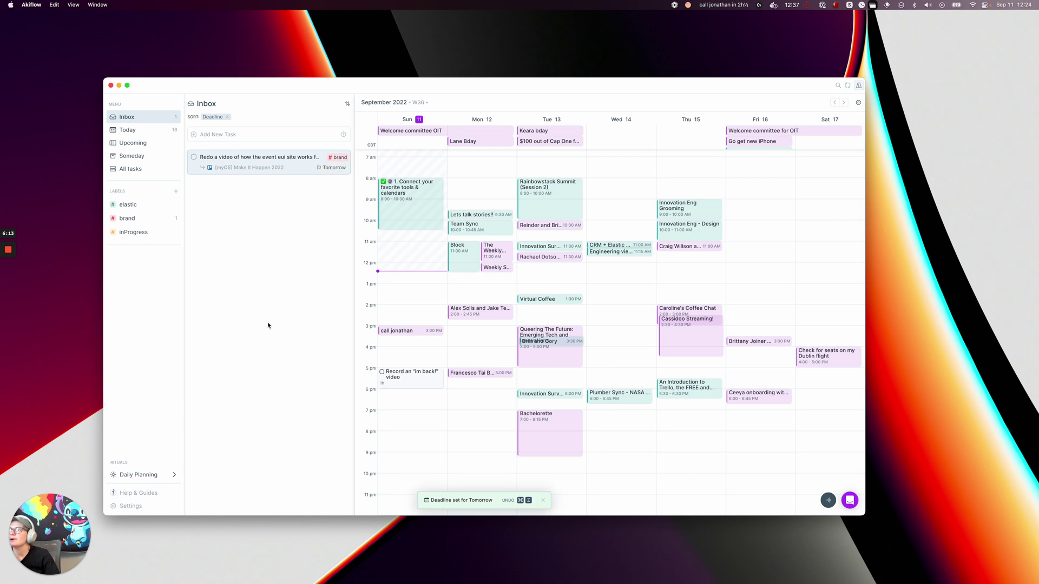
{"action": "left_click", "coordinate": [127, 130]}
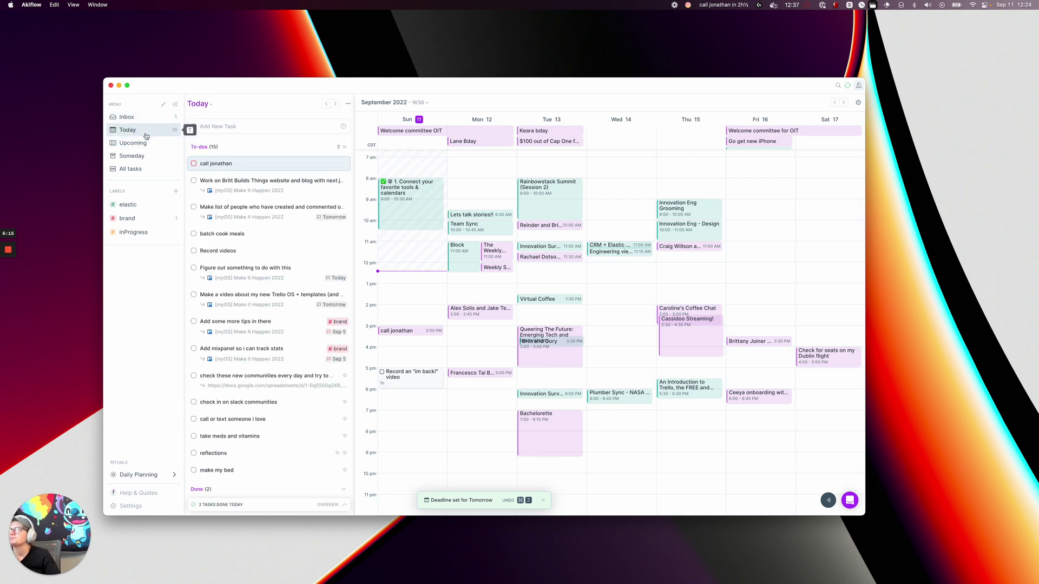
{"action": "left_click", "coordinate": [123, 120]}
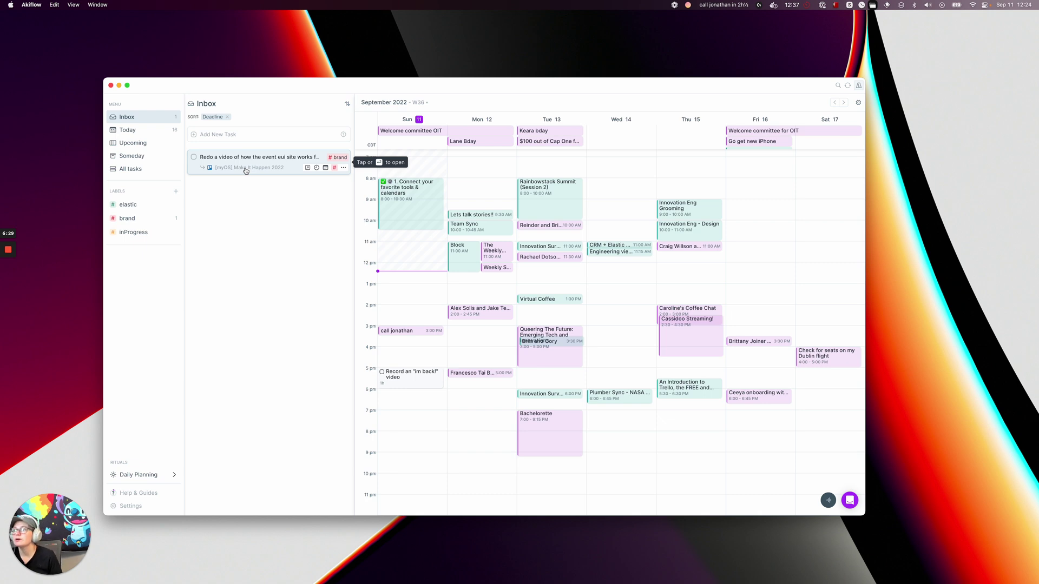
Plan the 'Redo a video of how the event eui site works' task for Today
{"action": "left_click", "coordinate": [245, 170]}
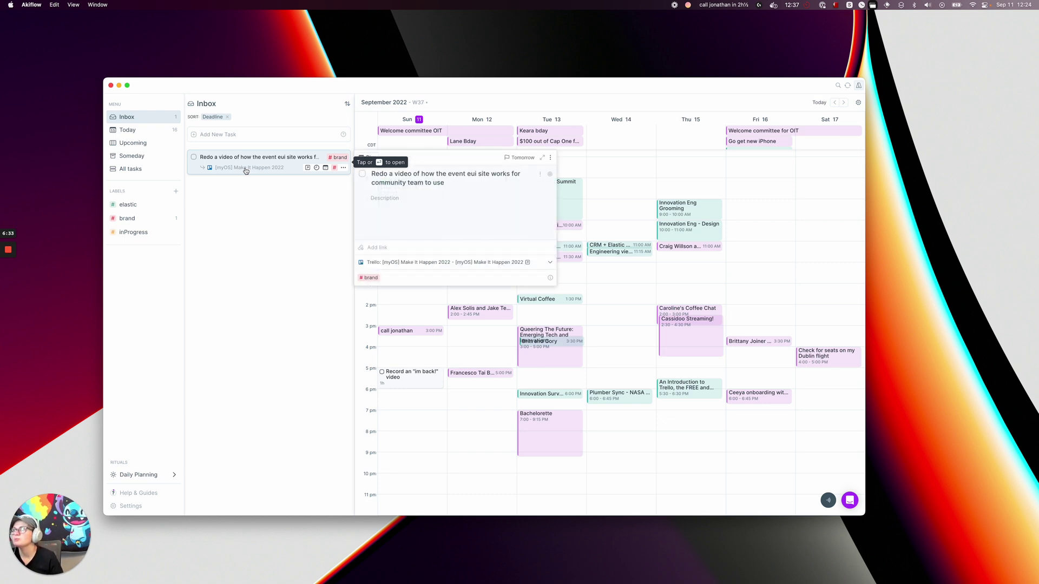
{"action": "key", "text": "p"}
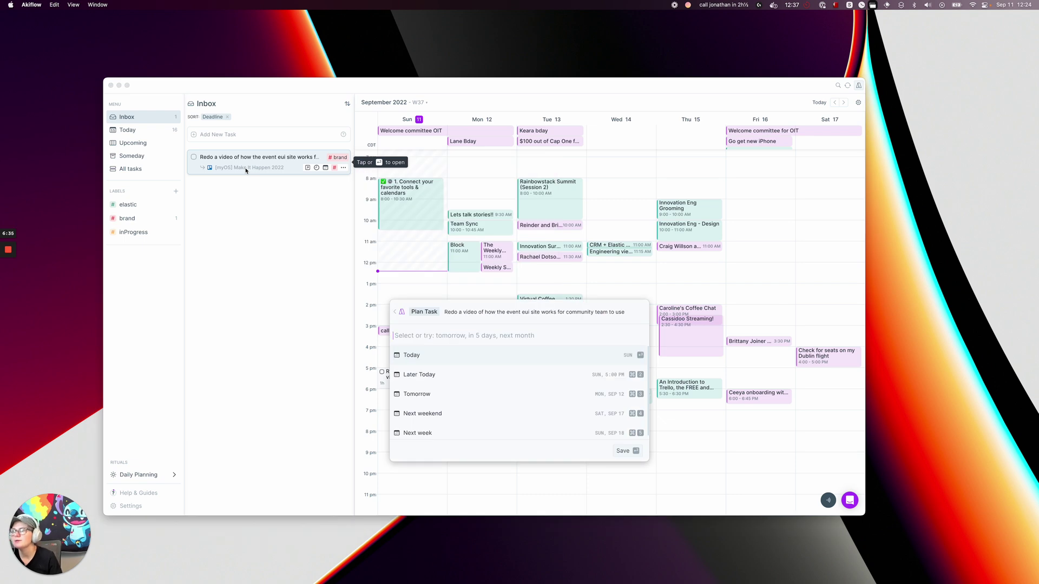
{"action": "key", "text": "Return"}
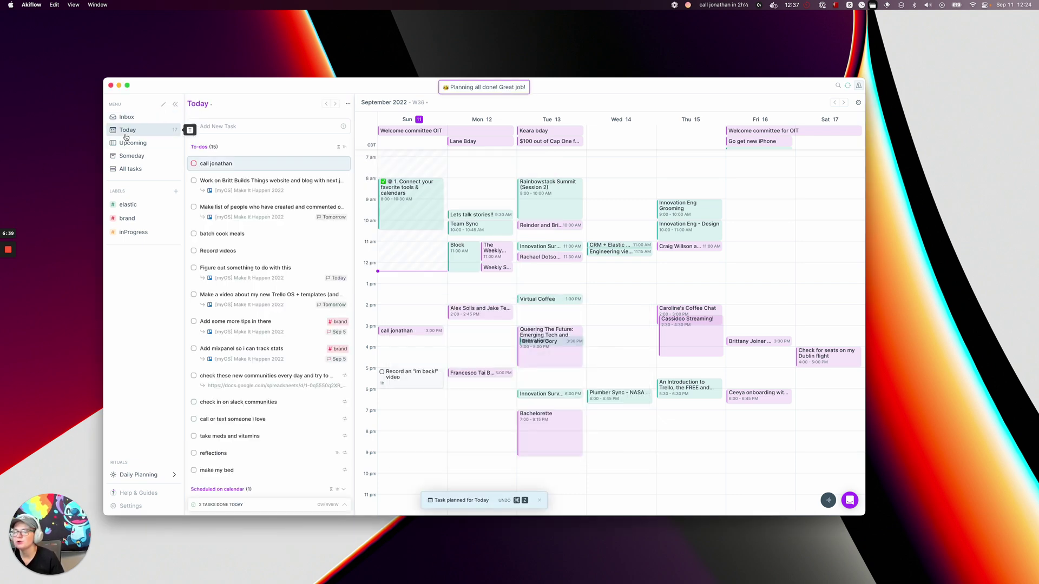
Step through the Today to-dos and reopen the site video task's detail popup
{"action": "key", "text": "Up"}
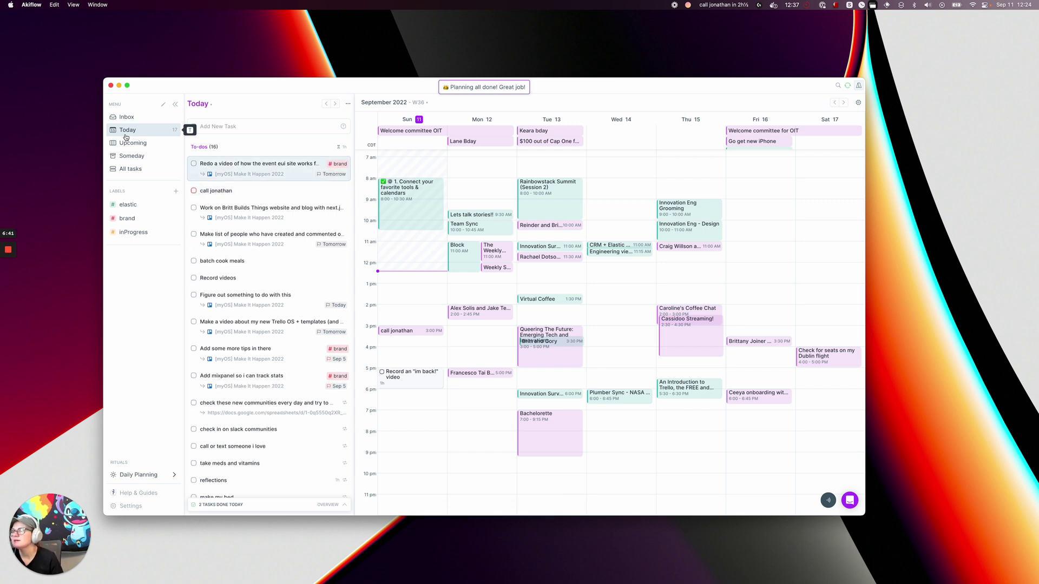
{"action": "key", "text": "Down"}
{"action": "key", "text": "Down"}
{"action": "key", "text": "Up"}
{"action": "key", "text": "Down"}
{"action": "key", "text": "Down"}
{"action": "key", "text": "Down"}
{"action": "key", "text": "Up"}
{"action": "key", "text": "Up"}
{"action": "key", "text": "Up"}
{"action": "key", "text": "Up"}
{"action": "key", "text": "Down"}
{"action": "key", "text": "Up"}
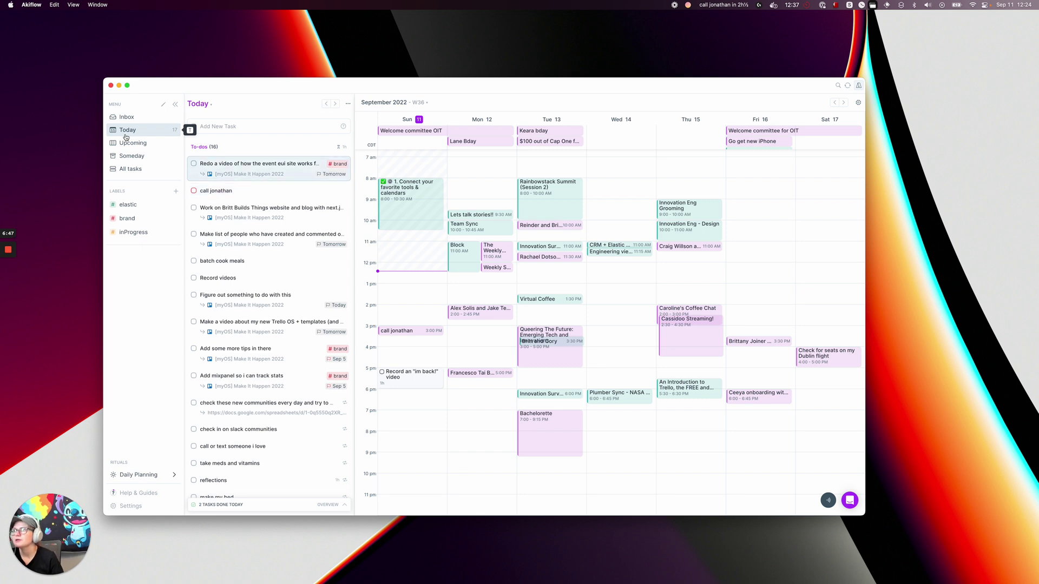
{"action": "key", "text": "Return"}
{"action": "key", "text": "Escape"}
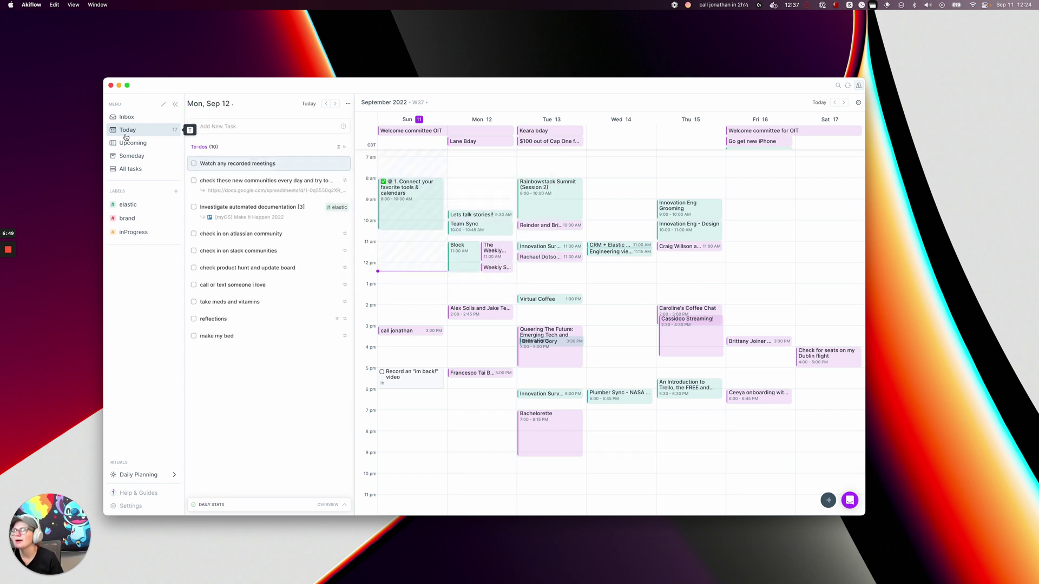
{"action": "key", "text": "Return"}
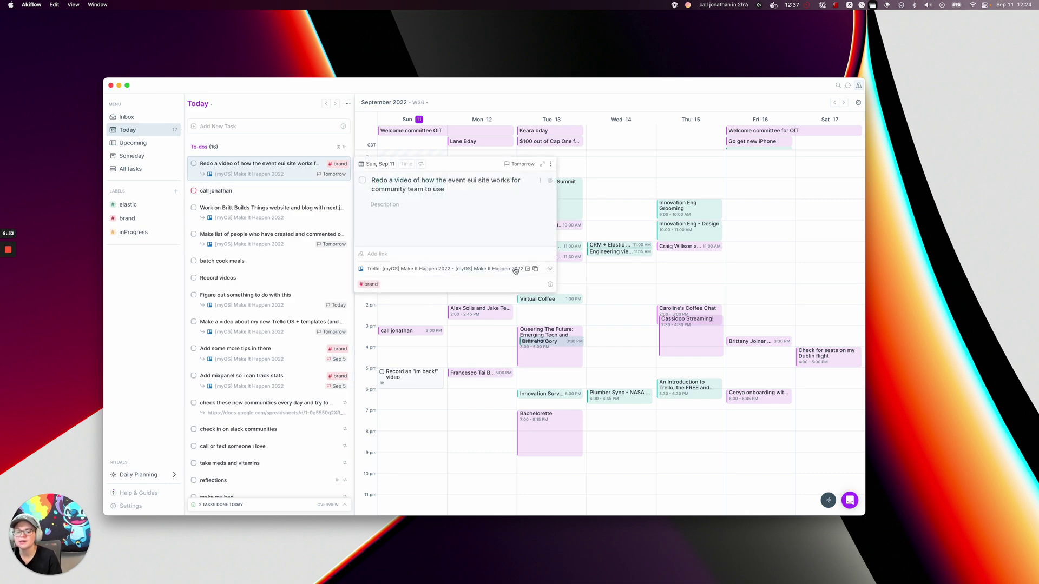
Open the task's linked Trello card in Chrome, then switch back to Akiflow
{"action": "left_click", "coordinate": [515, 269]}
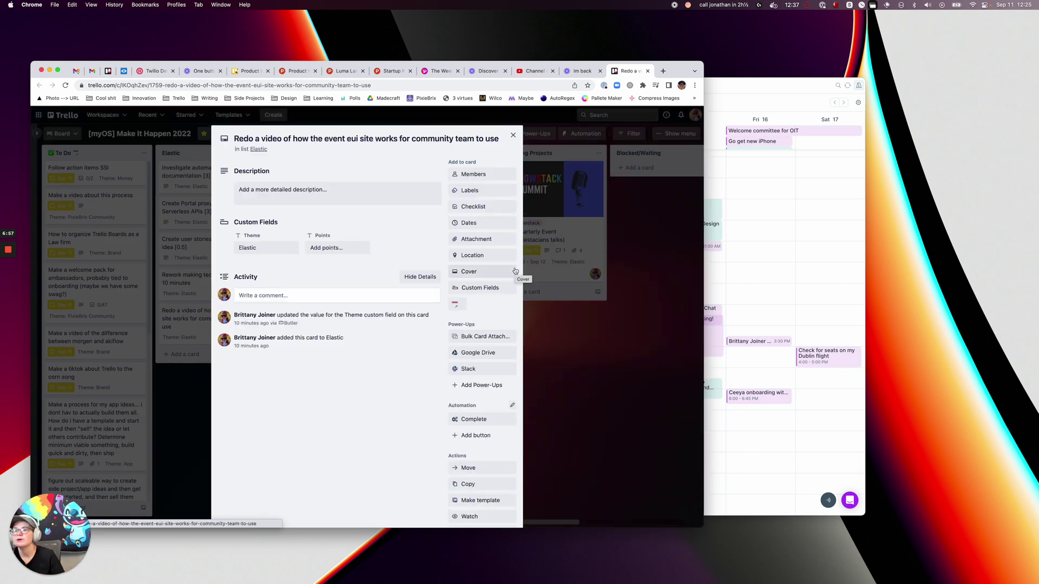
{"action": "key", "text": "super+Tab"}
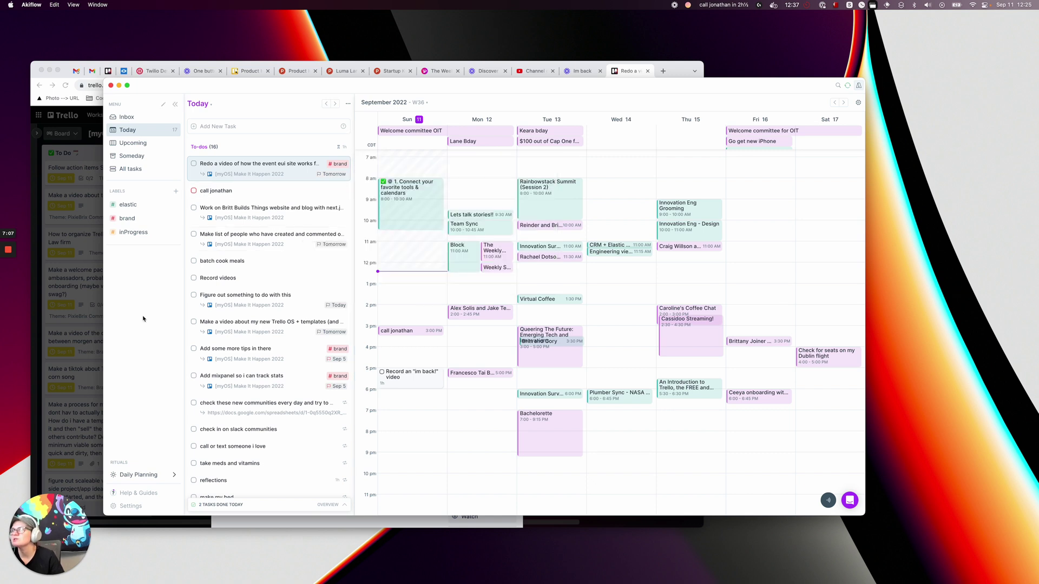
Schedule the website-and-blog task at 12:30 PM, plan 'Figure out something to do with this' today, and show availability slots
{"action": "left_click", "coordinate": [150, 129]}
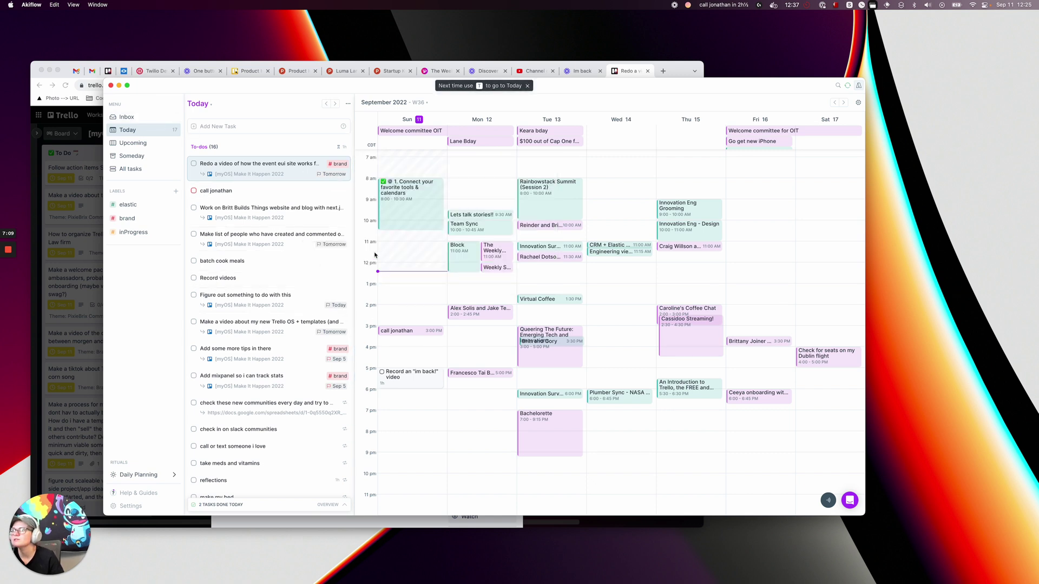
{"action": "left_click_drag", "start_coordinate": [252, 210], "coordinate": [410, 296]}
{"action": "scroll", "coordinate": [243, 324], "scroll_direction": "down", "scroll_amount": 1}
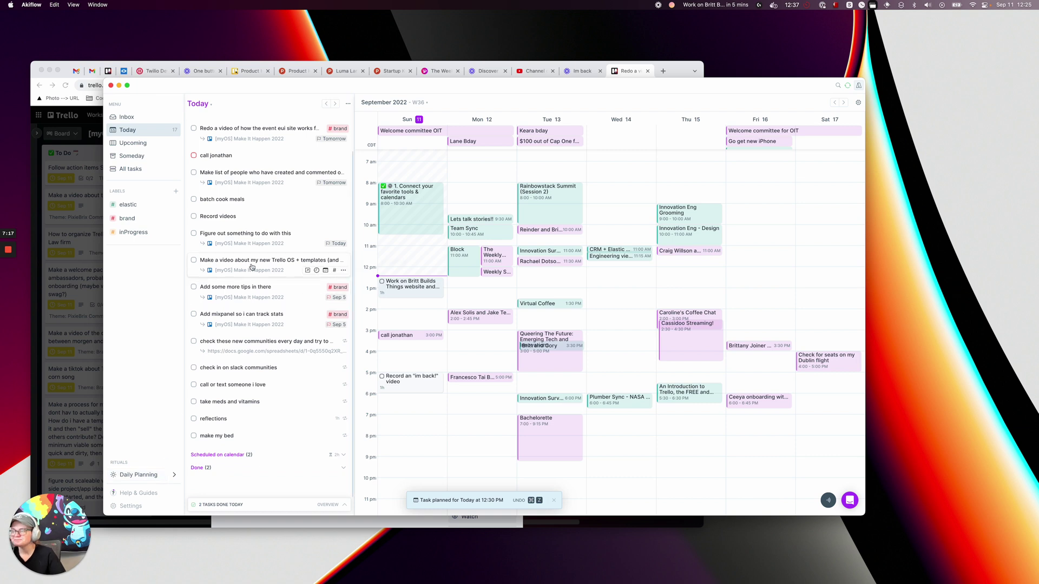
{"action": "left_click_drag", "start_coordinate": [221, 240], "coordinate": [354, 293]}
{"action": "left_click", "coordinate": [828, 500]}
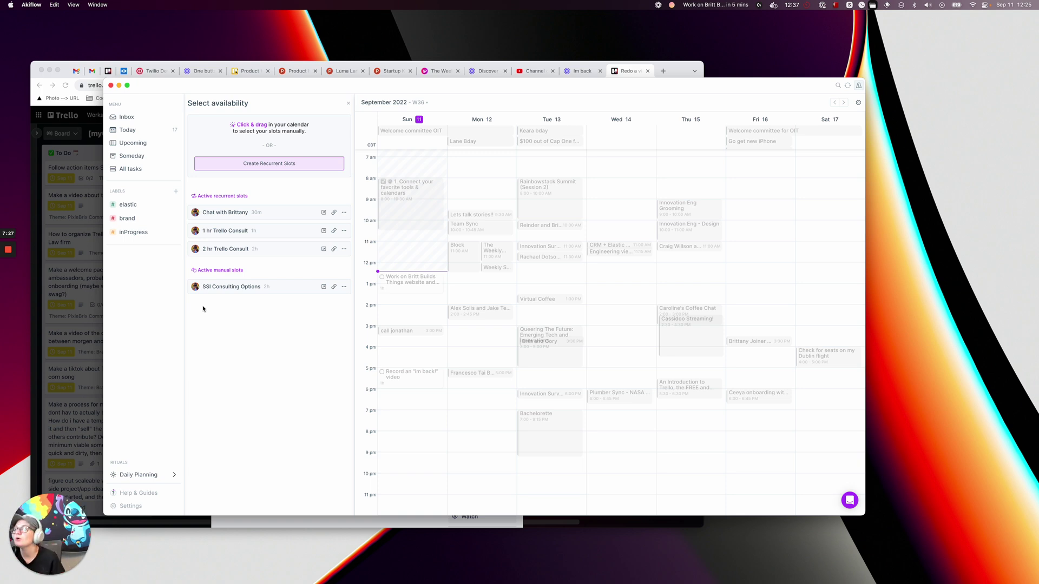
Check the 30-minute chat slot's booking link and hours, then return to the empty Inbox
{"action": "left_click", "coordinate": [290, 215]}
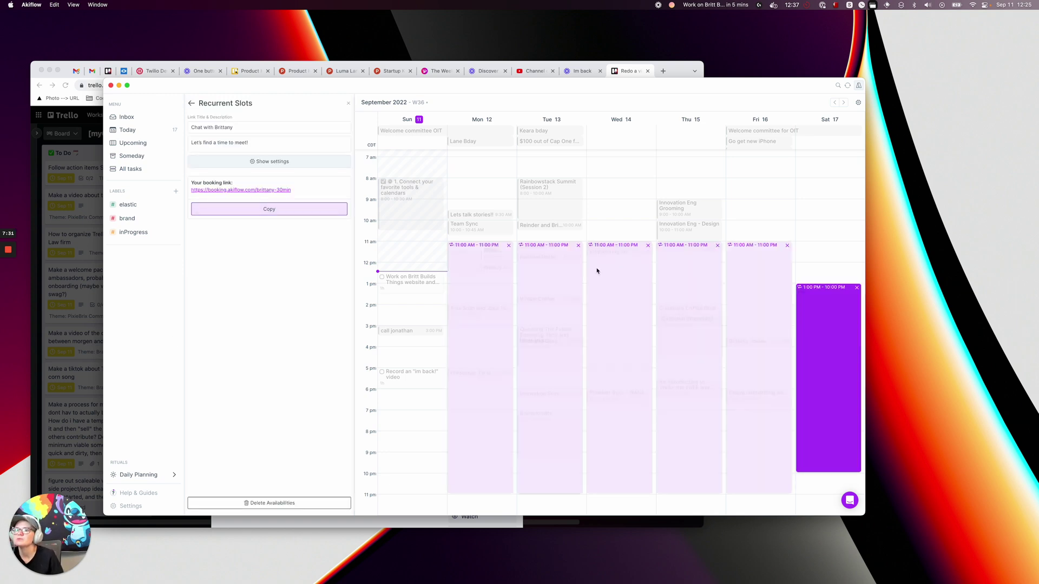
{"action": "left_click", "coordinate": [190, 103]}
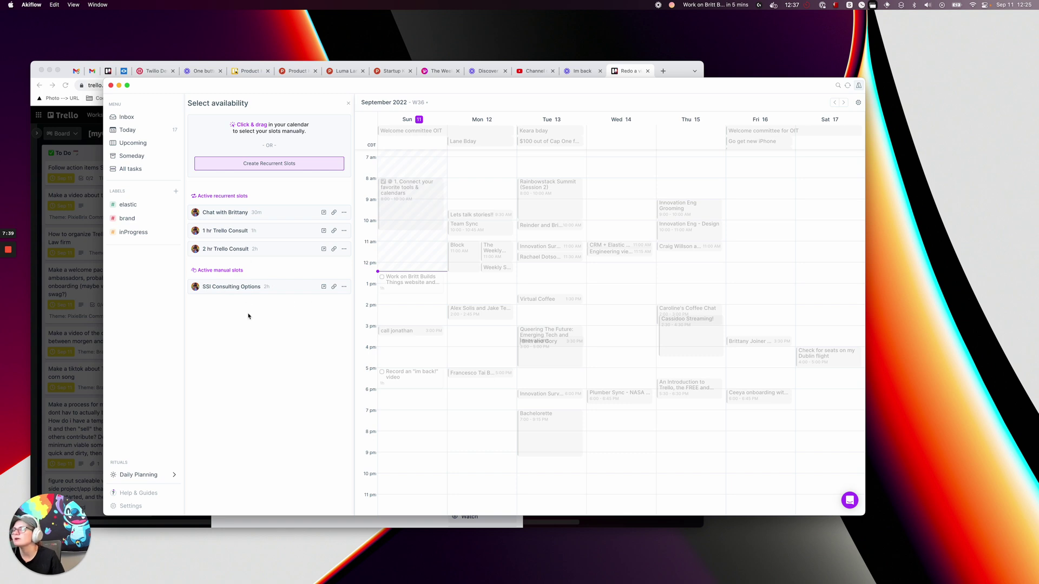
{"action": "left_click", "coordinate": [135, 118]}
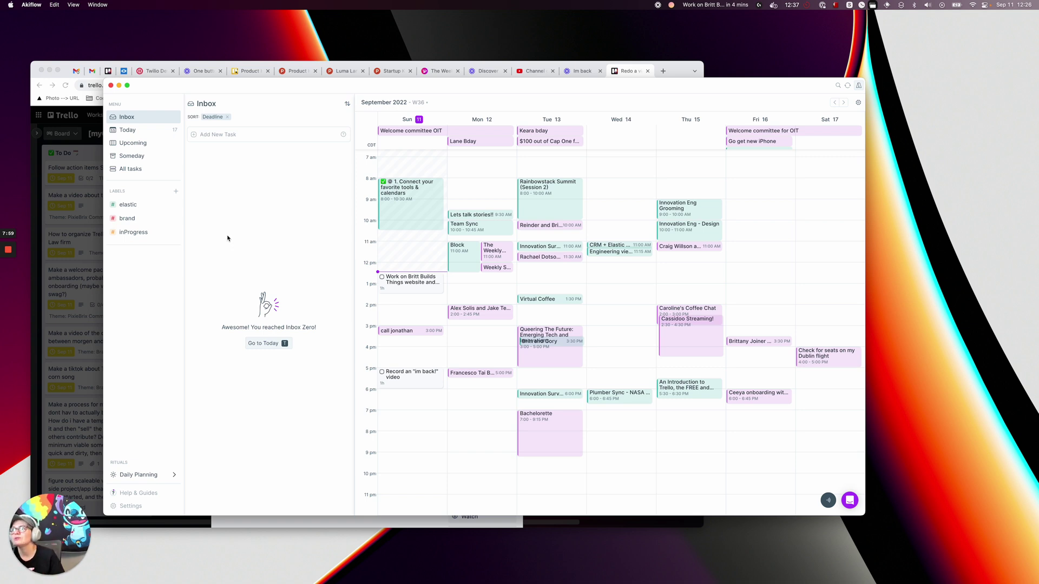
In Upcoming, try placing the Atlassian community check-in task on the calendar, cancelling the repeating-task change
{"action": "left_click", "coordinate": [141, 162]}
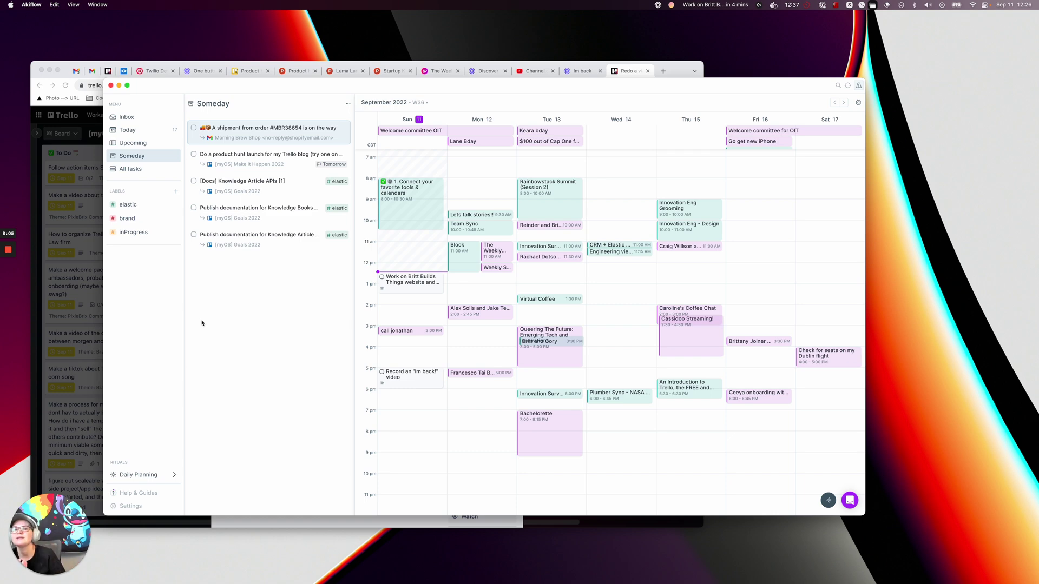
{"action": "left_click", "coordinate": [134, 143]}
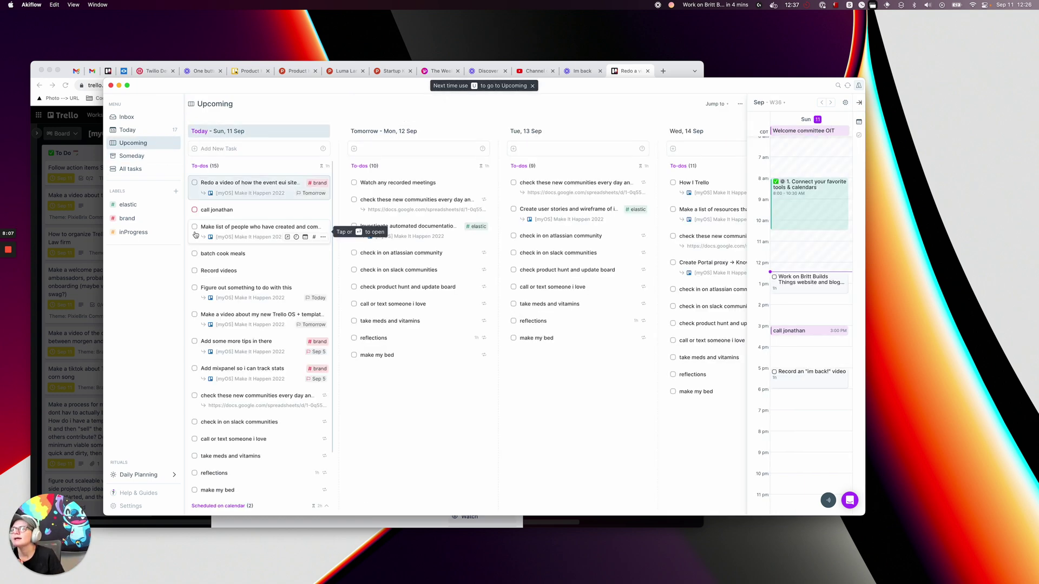
{"action": "scroll", "coordinate": [446, 287], "scroll_direction": "right", "scroll_amount": 5}
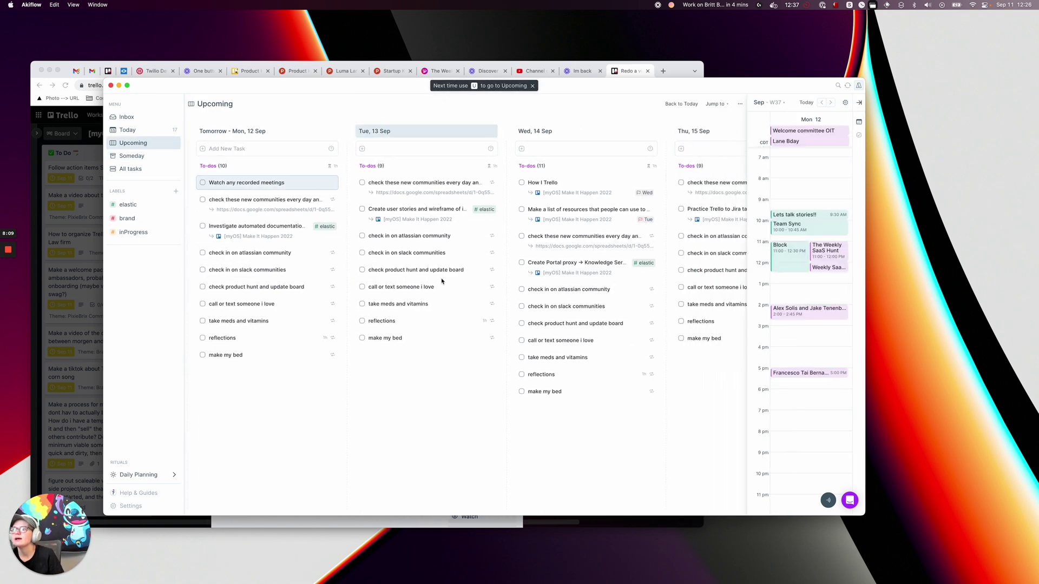
{"action": "scroll", "coordinate": [441, 281], "scroll_direction": "left", "scroll_amount": 4}
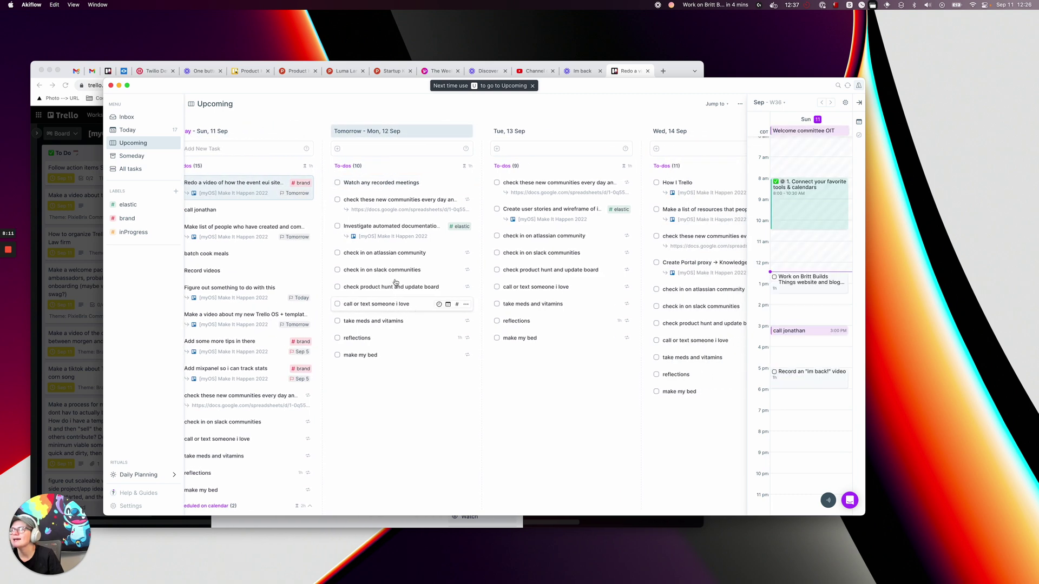
{"action": "scroll", "coordinate": [544, 296], "scroll_direction": "right", "scroll_amount": 5}
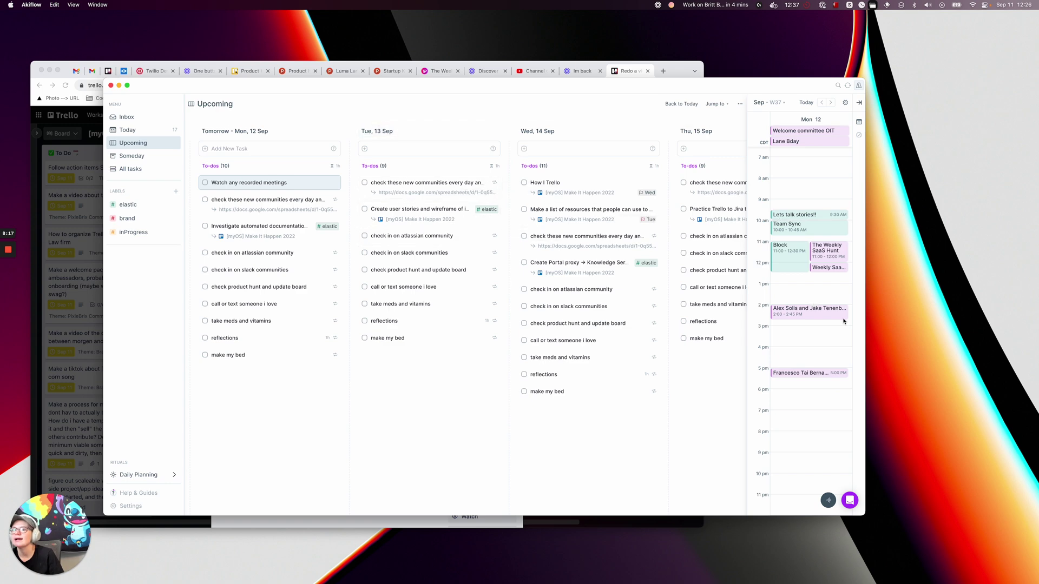
{"action": "left_click_drag", "start_coordinate": [426, 238], "coordinate": [782, 198]}
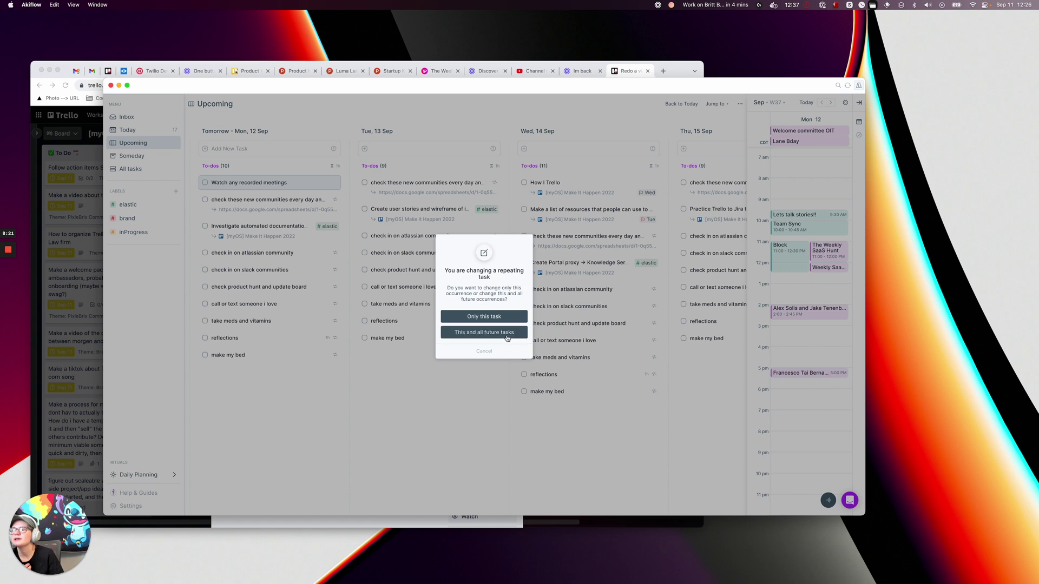
{"action": "left_click", "coordinate": [484, 351]}
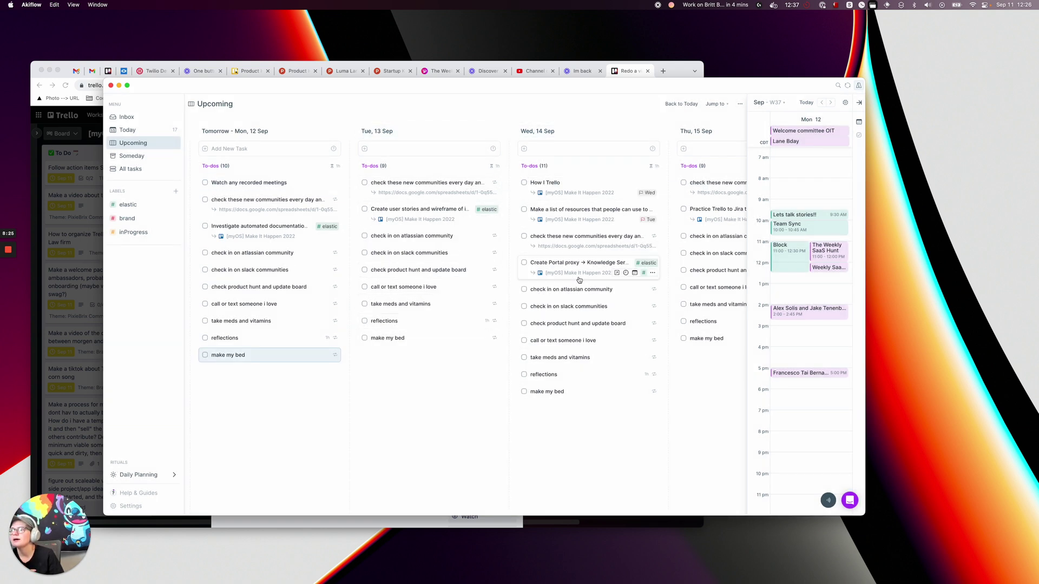
Drag 'How I Trello' onto Wednesday at 12:15 PM and show All tasks beside the calendar
{"action": "scroll", "coordinate": [514, 244], "scroll_direction": "right", "scroll_amount": 2}
{"action": "left_click_drag", "start_coordinate": [529, 183], "coordinate": [788, 272]}
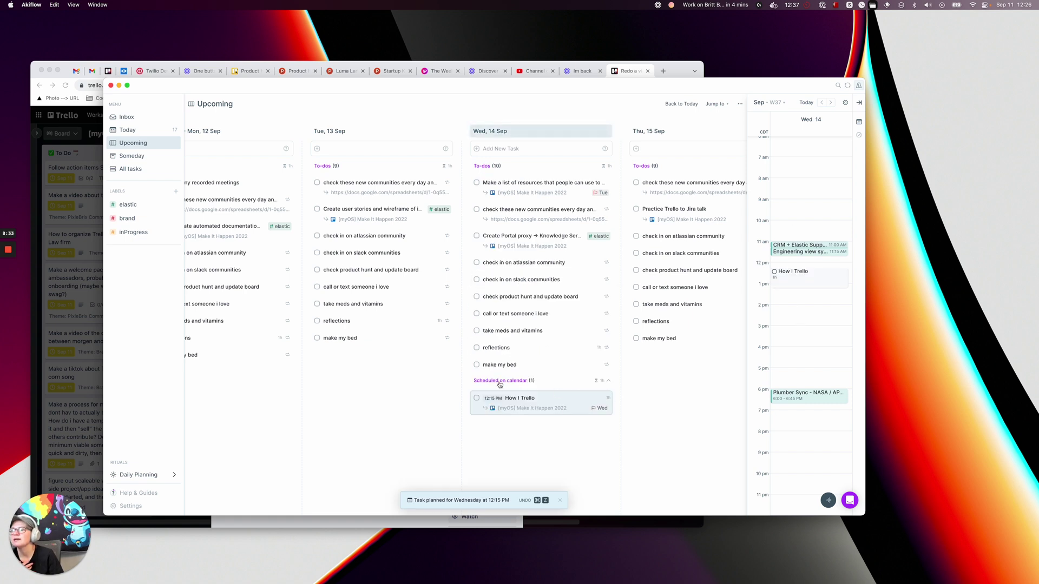
{"action": "scroll", "coordinate": [433, 296], "scroll_direction": "left", "scroll_amount": 3}
{"action": "scroll", "coordinate": [435, 298], "scroll_direction": "left", "scroll_amount": 5}
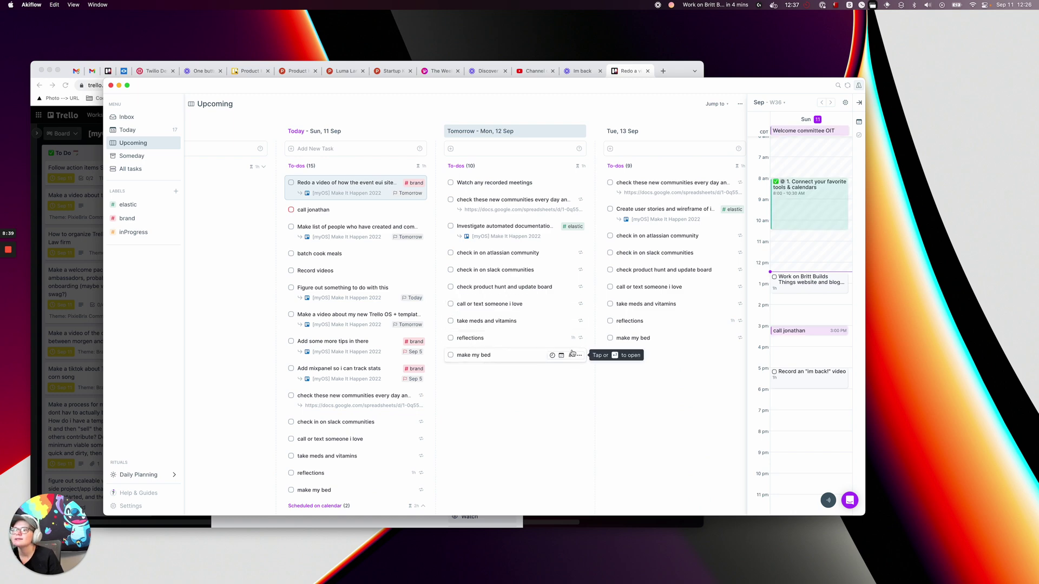
{"action": "left_click", "coordinate": [131, 169]}
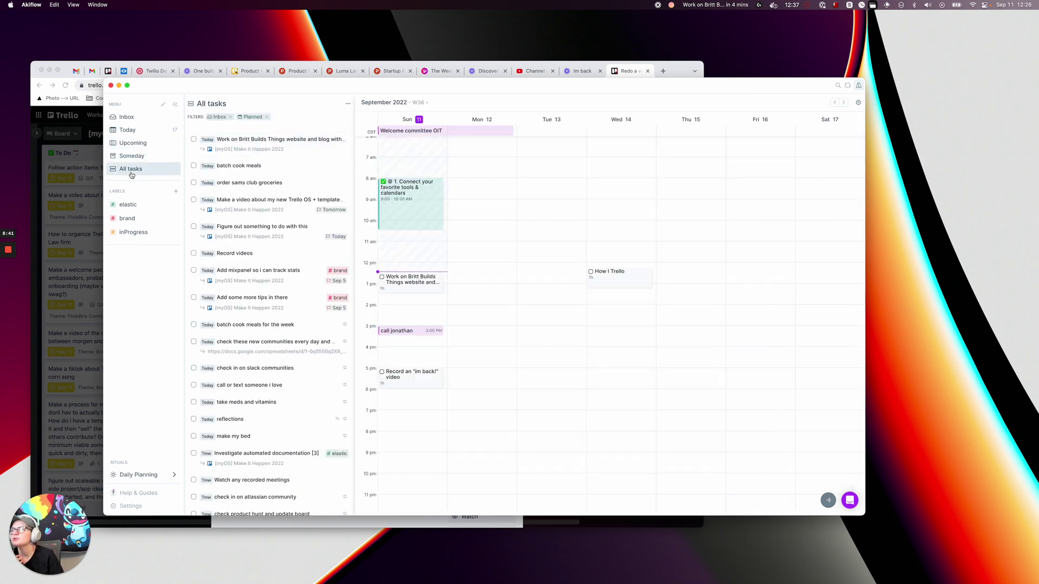
Start Daily Planning from the Inbox, begin the review of yesterday's work, then exit it
{"action": "left_click", "coordinate": [346, 104]}
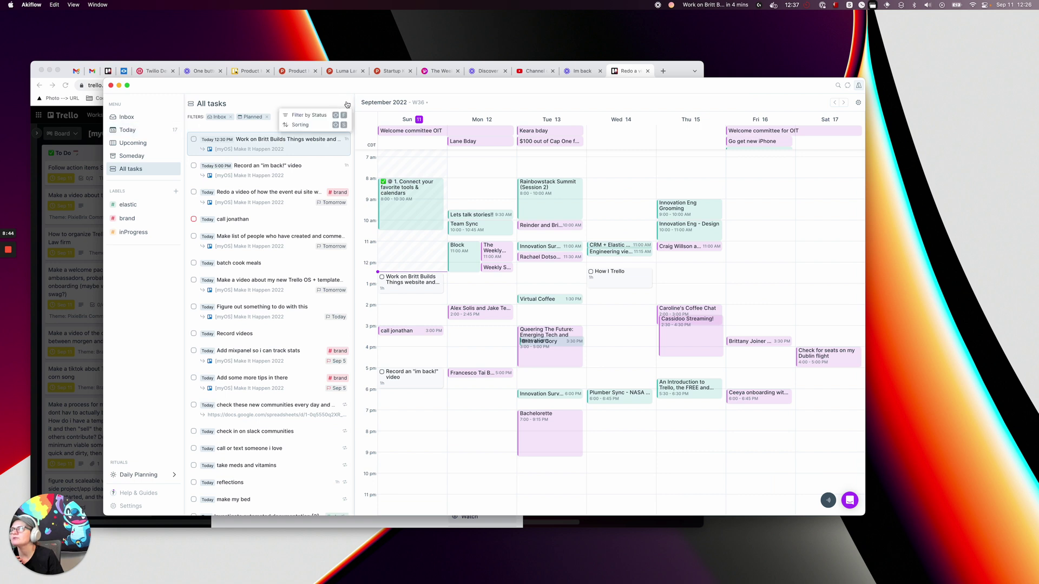
{"action": "left_click", "coordinate": [127, 117]}
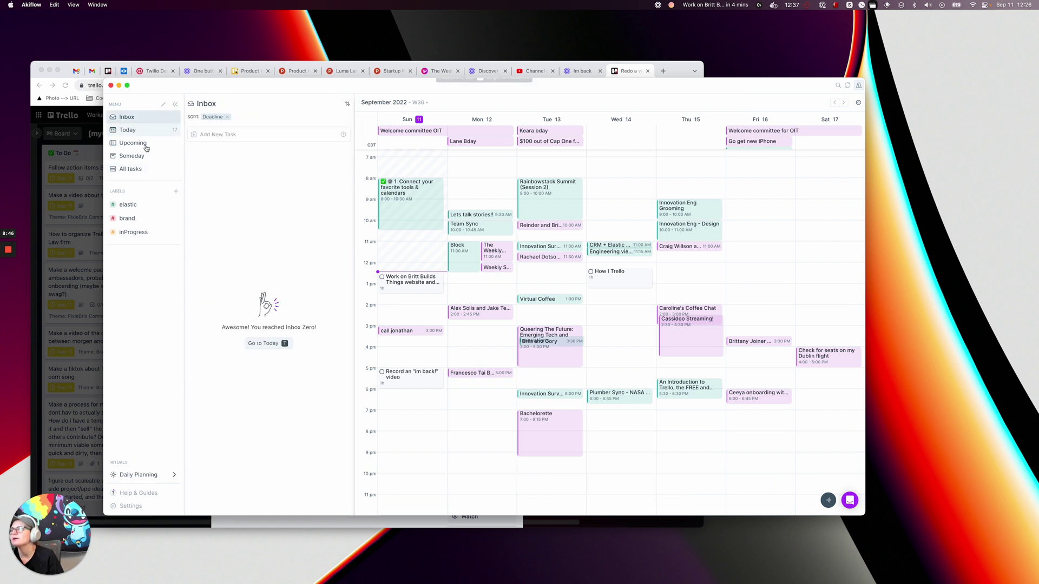
{"action": "left_click", "coordinate": [146, 475]}
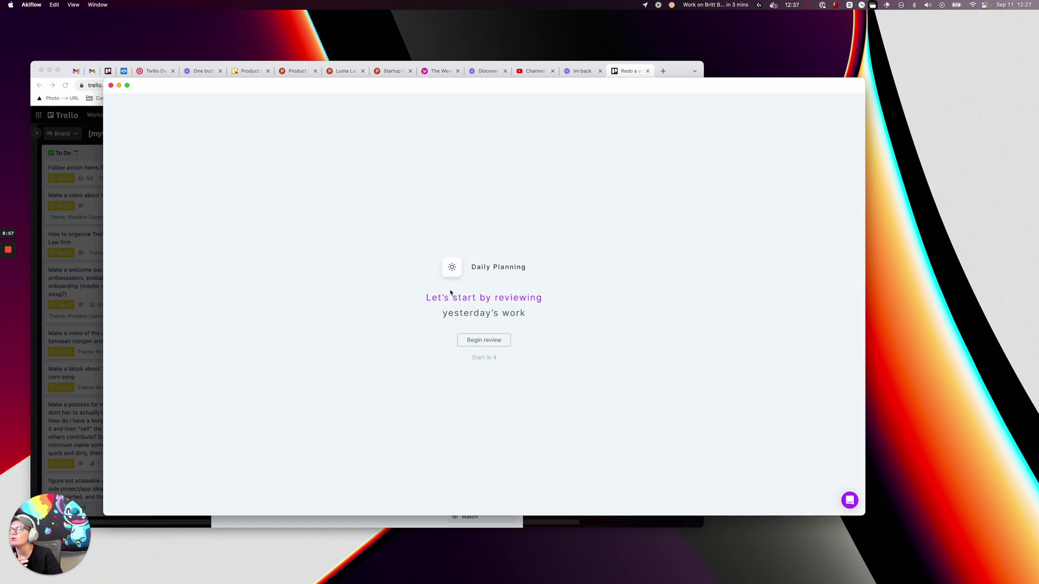
{"action": "left_click", "coordinate": [474, 341]}
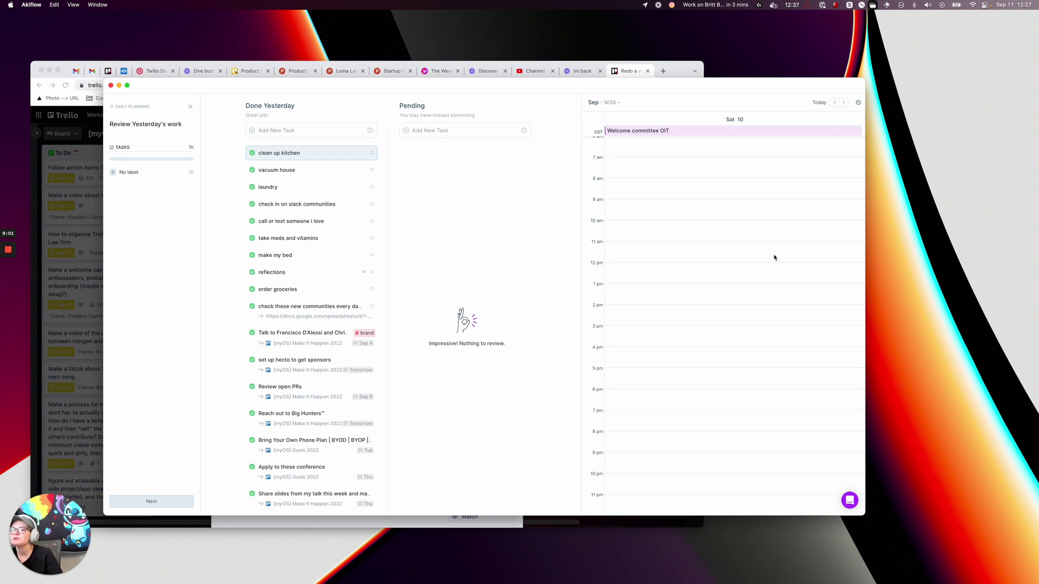
{"action": "left_click", "coordinate": [188, 107]}
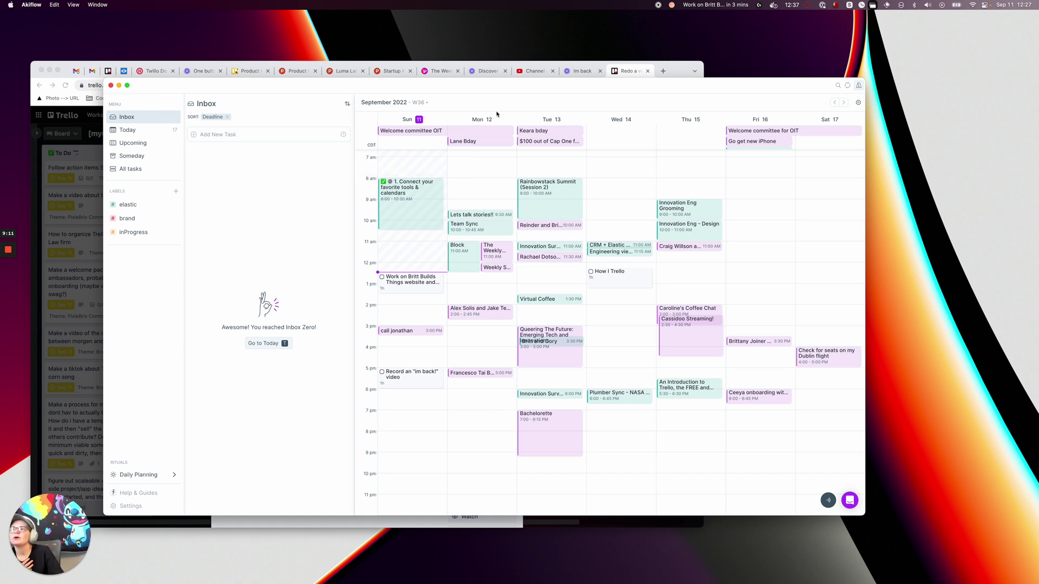
Search 'akiflow pricing' and 'morgen pricing' in new Chrome tabs and open the Pricing - Akiflow page
{"action": "left_click", "coordinate": [650, 76]}
{"action": "left_click", "coordinate": [664, 71]}
{"action": "type", "text": "akiflow pricing"}
{"action": "key", "text": "Return"}
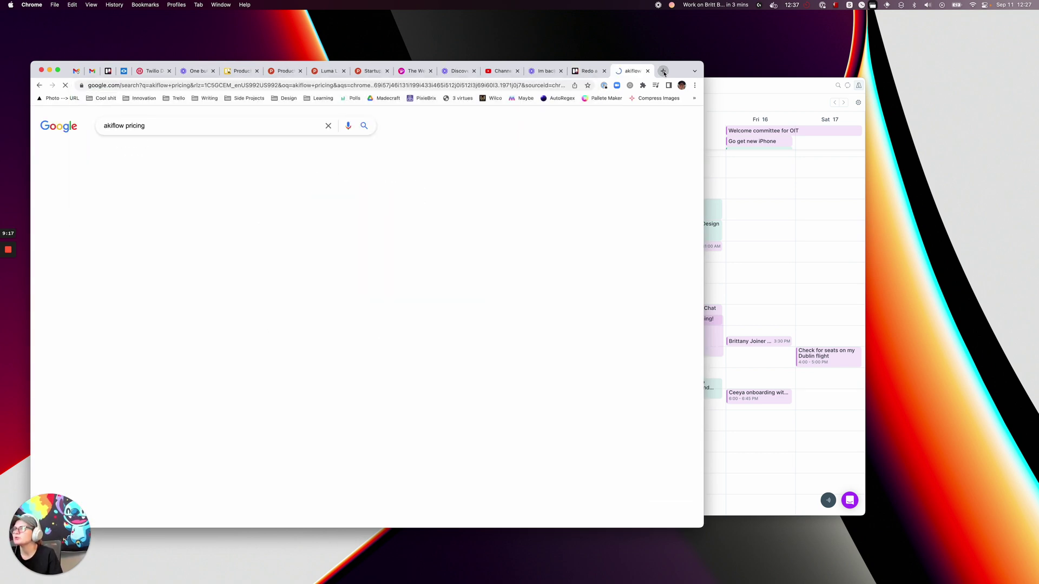
{"action": "left_click", "coordinate": [663, 71]}
{"action": "type", "text": "morgen prici"}
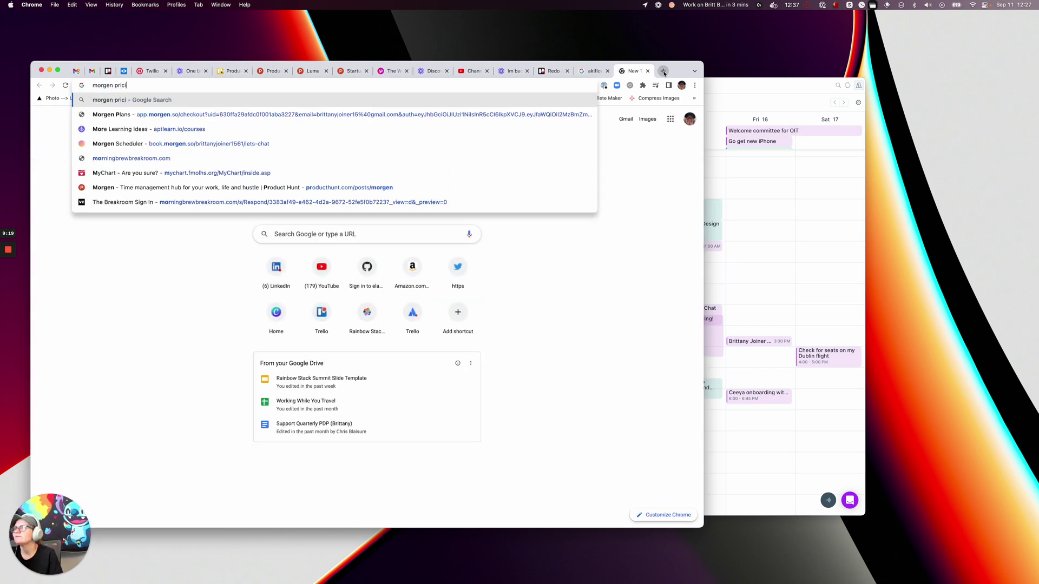
{"action": "type", "text": "ng"}
{"action": "key", "text": "Return"}
{"action": "key", "text": "super+alt+Left"}
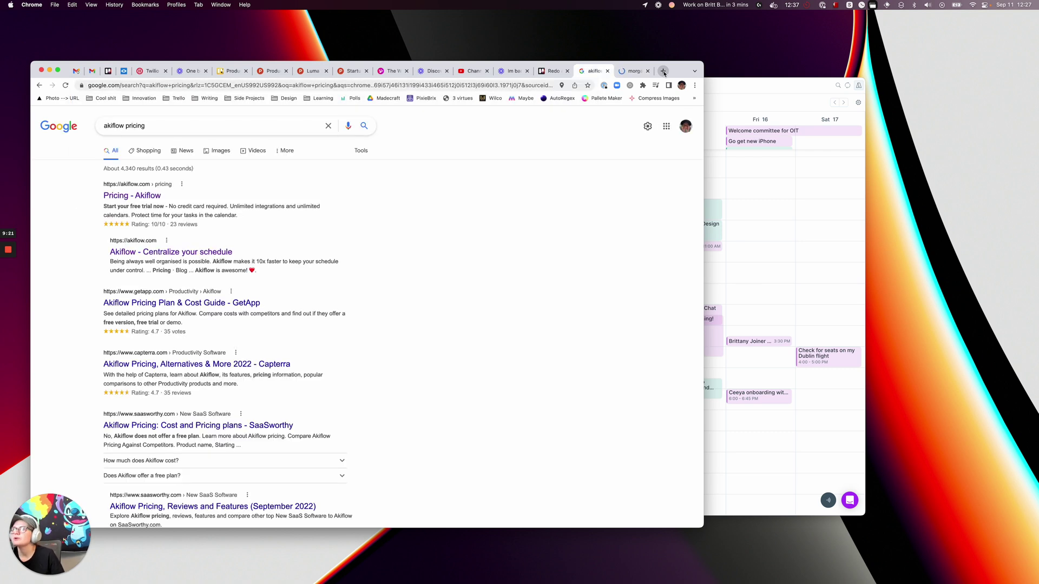
{"action": "left_click", "coordinate": [144, 197]}
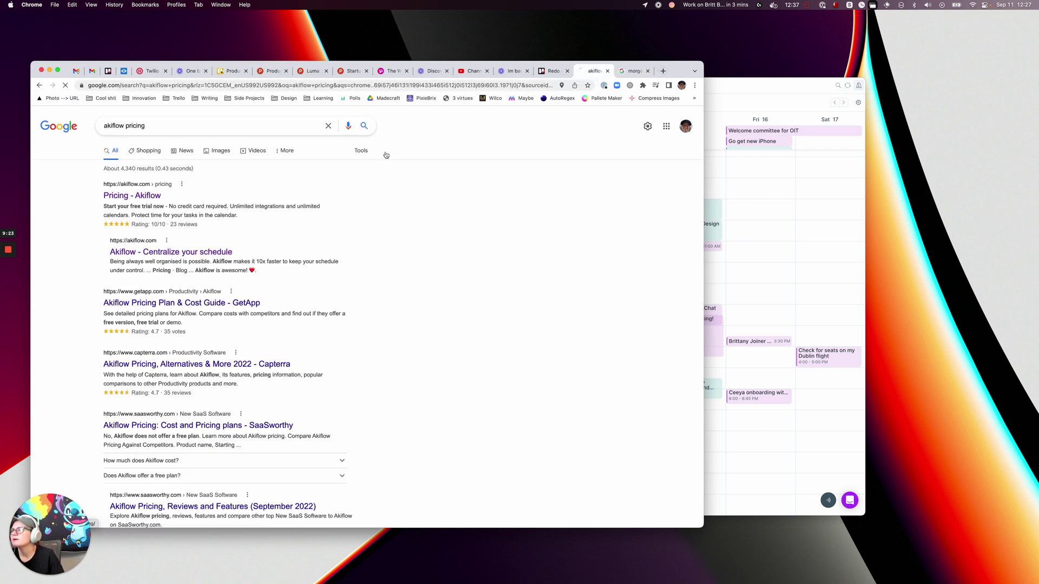
{"action": "left_click", "coordinate": [622, 73]}
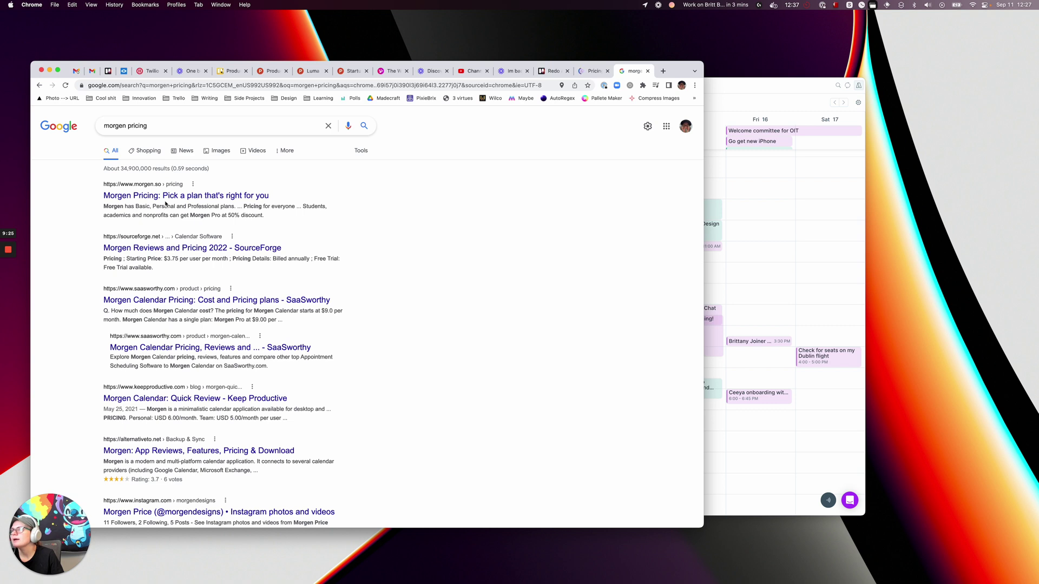
{"action": "key", "text": "ctrl+shift+Tab"}
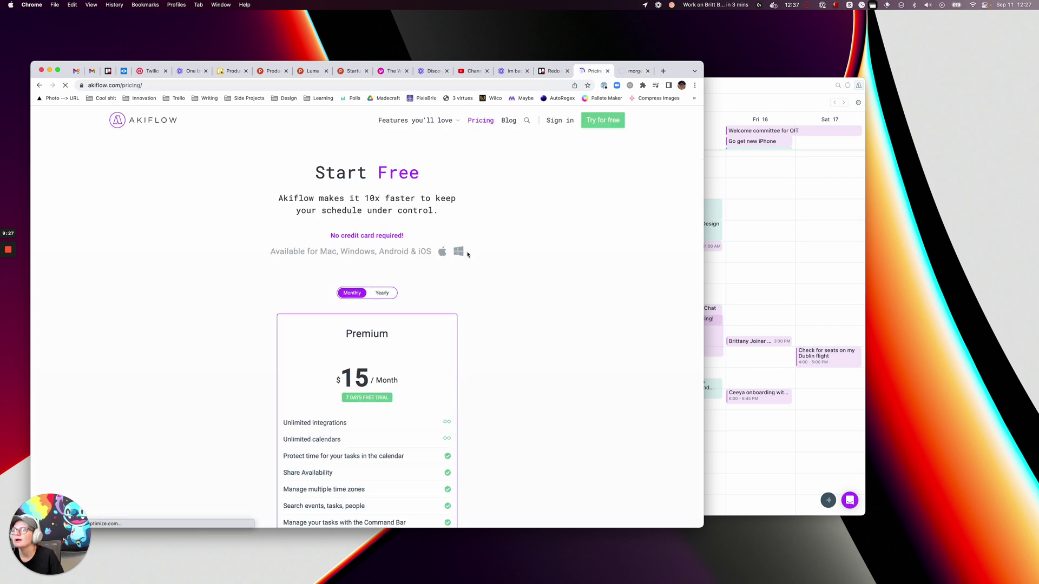
Compare Akiflow Premium's $12.50 yearly price with its $15 monthly price, ending on monthly
{"action": "scroll", "coordinate": [467, 254], "scroll_direction": "down", "scroll_amount": 4}
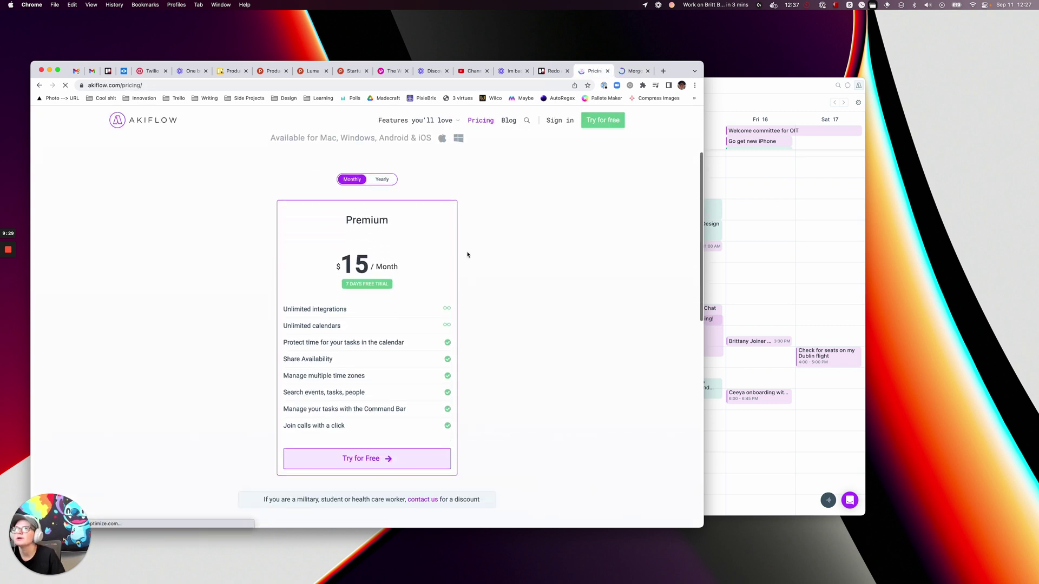
{"action": "scroll", "coordinate": [479, 328], "scroll_direction": "down", "scroll_amount": 2}
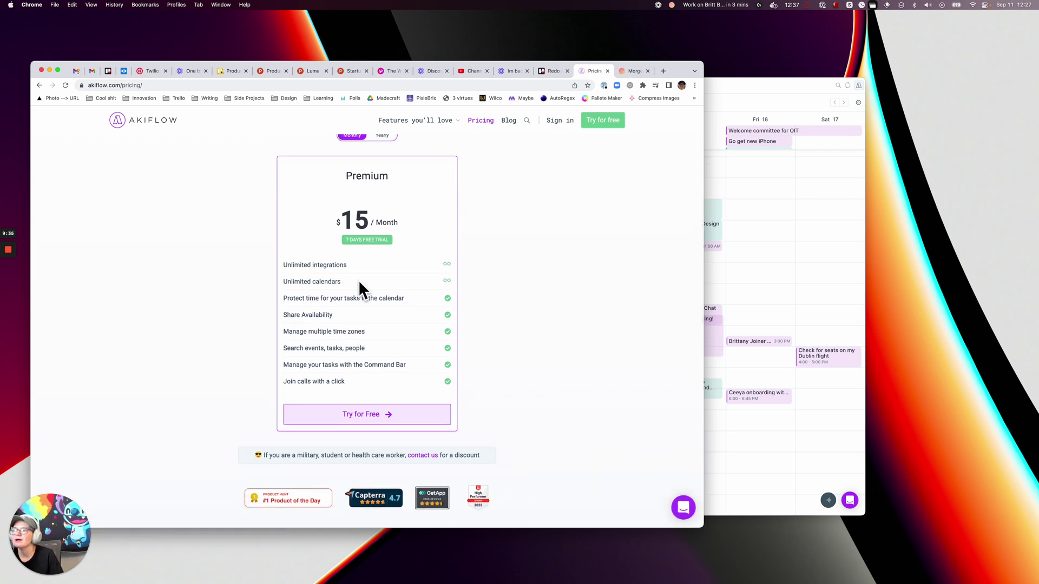
{"action": "scroll", "coordinate": [428, 265], "scroll_direction": "up", "scroll_amount": 1}
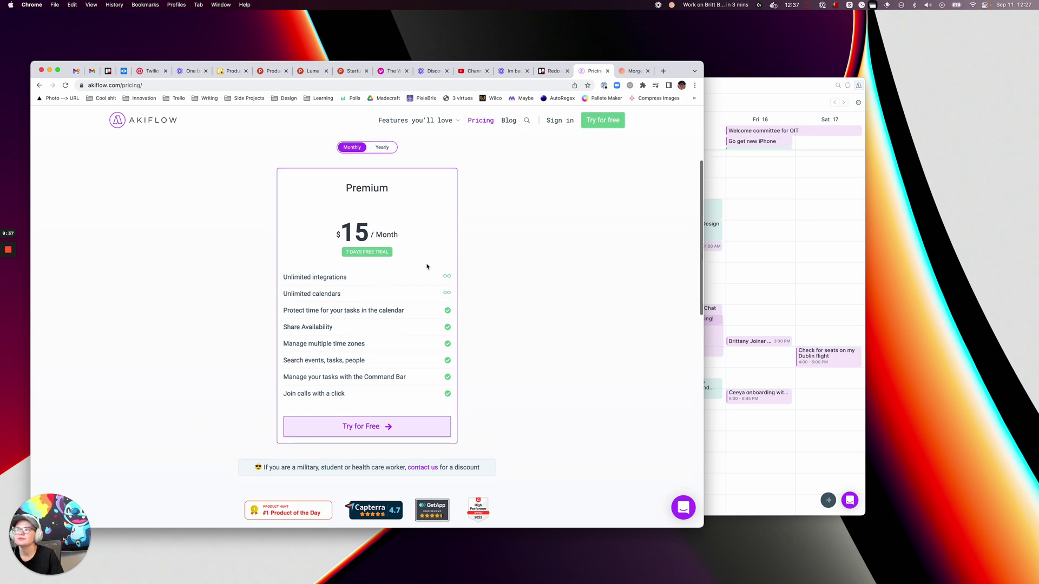
{"action": "left_click", "coordinate": [379, 151]}
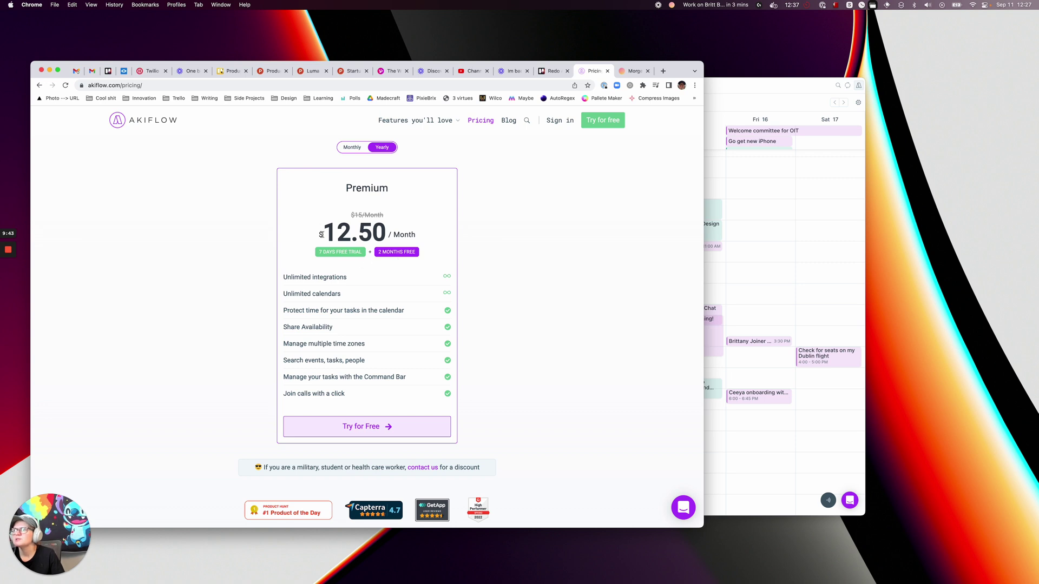
{"action": "left_click_drag", "start_coordinate": [321, 233], "coordinate": [396, 234]}
{"action": "left_click", "coordinate": [403, 232]}
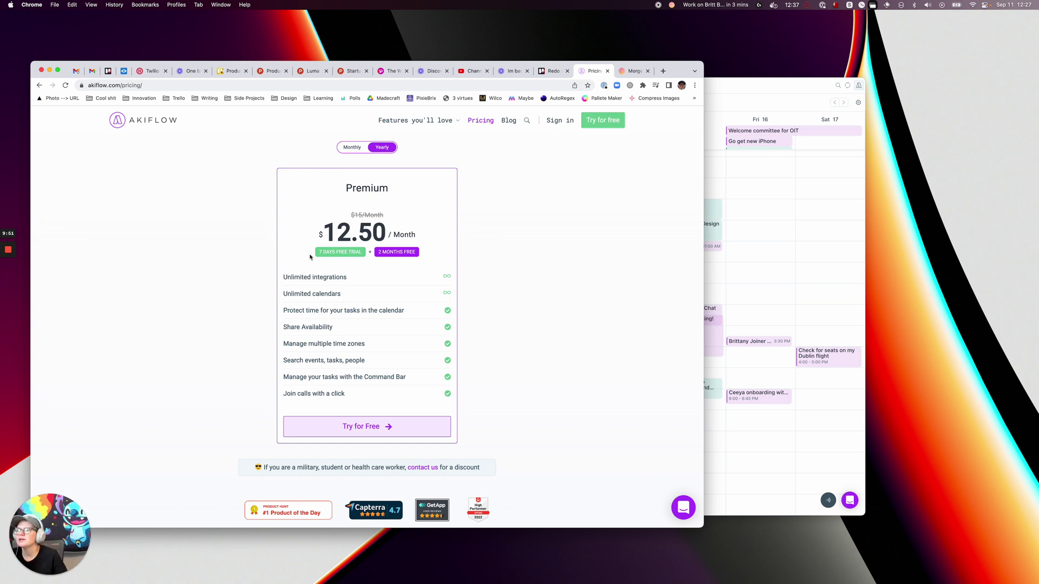
{"action": "left_click", "coordinate": [352, 149]}
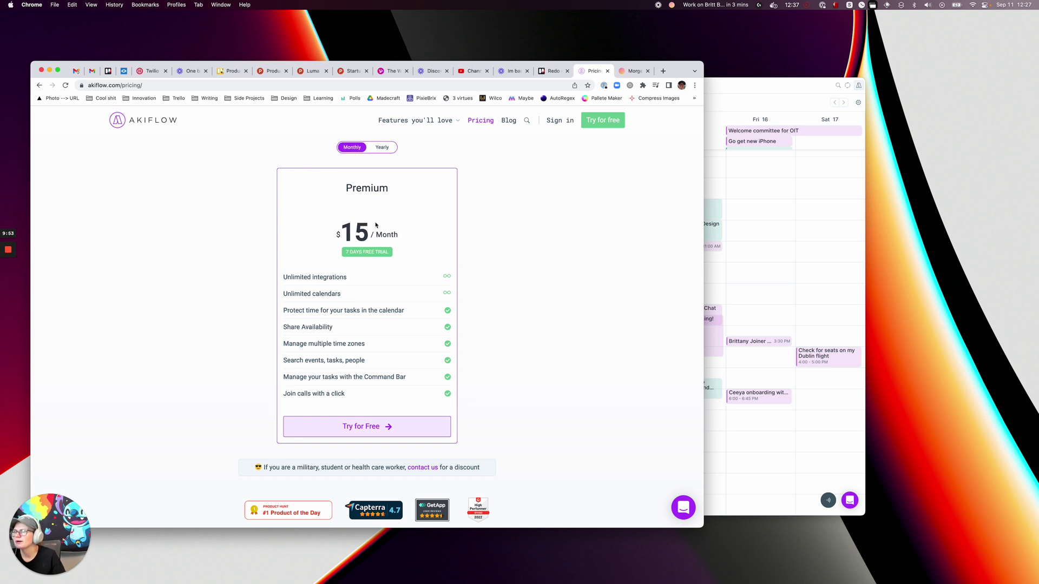
{"action": "double_click", "coordinate": [354, 233]}
{"action": "left_click", "coordinate": [409, 238]}
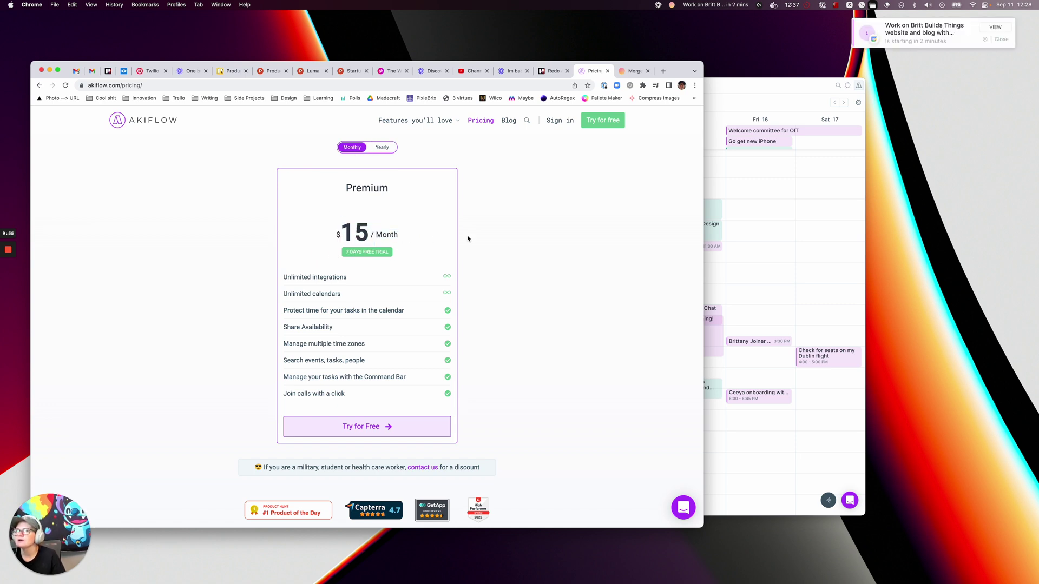
{"action": "left_click", "coordinate": [381, 150]}
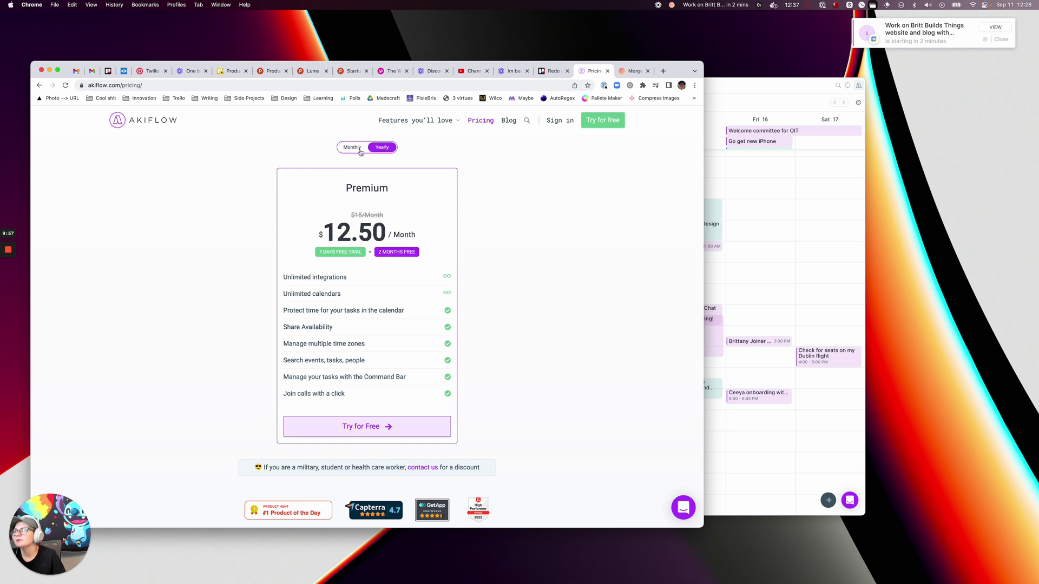
{"action": "left_click", "coordinate": [351, 149]}
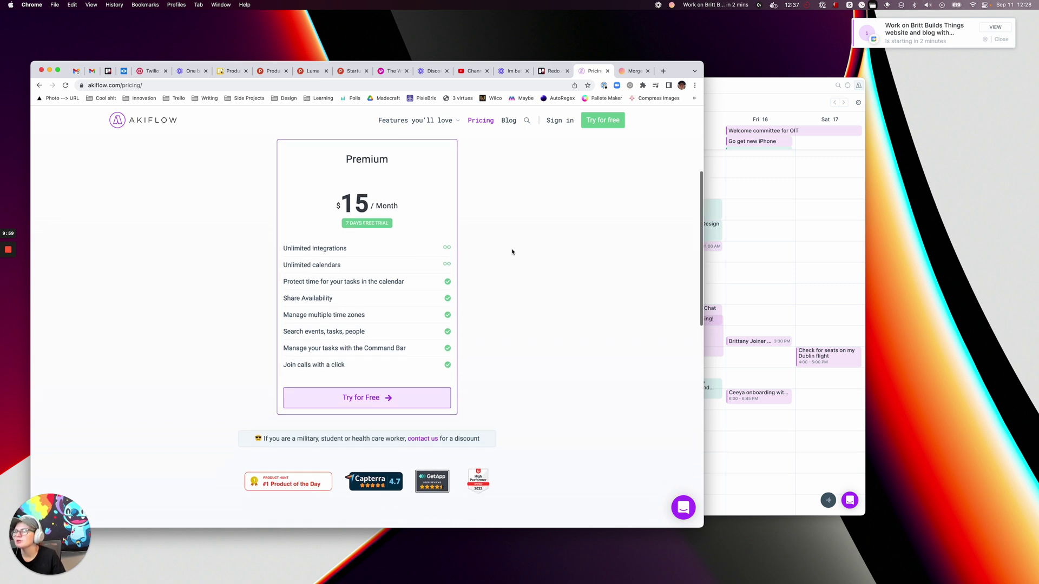
Review Morgen's Personal 4.00 price and its 1 Recurrent Scheduling Link feature, then return to Akiflow
{"action": "left_click", "coordinate": [626, 73]}
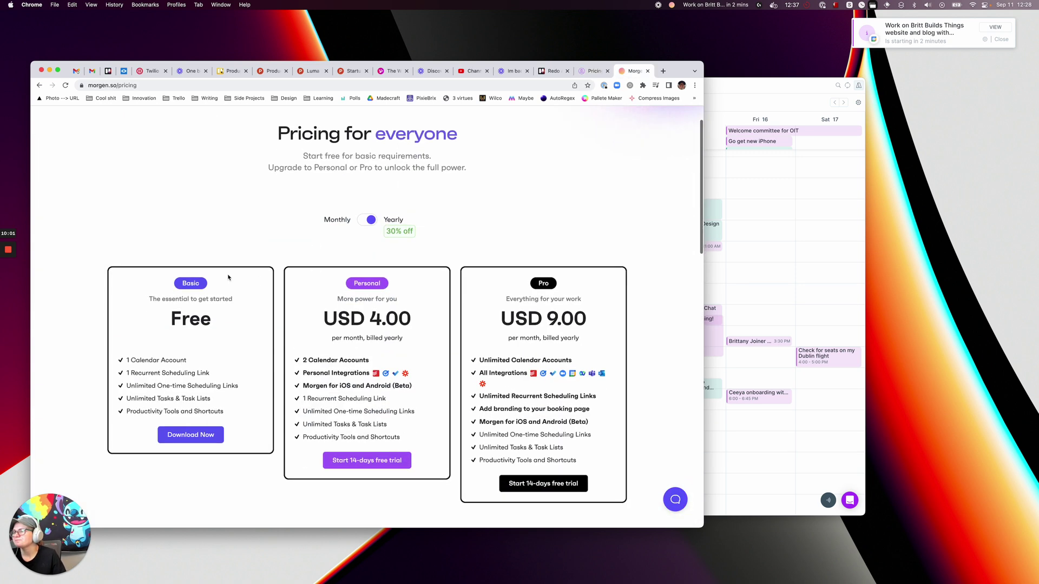
{"action": "scroll", "coordinate": [228, 278], "scroll_direction": "down", "scroll_amount": 2}
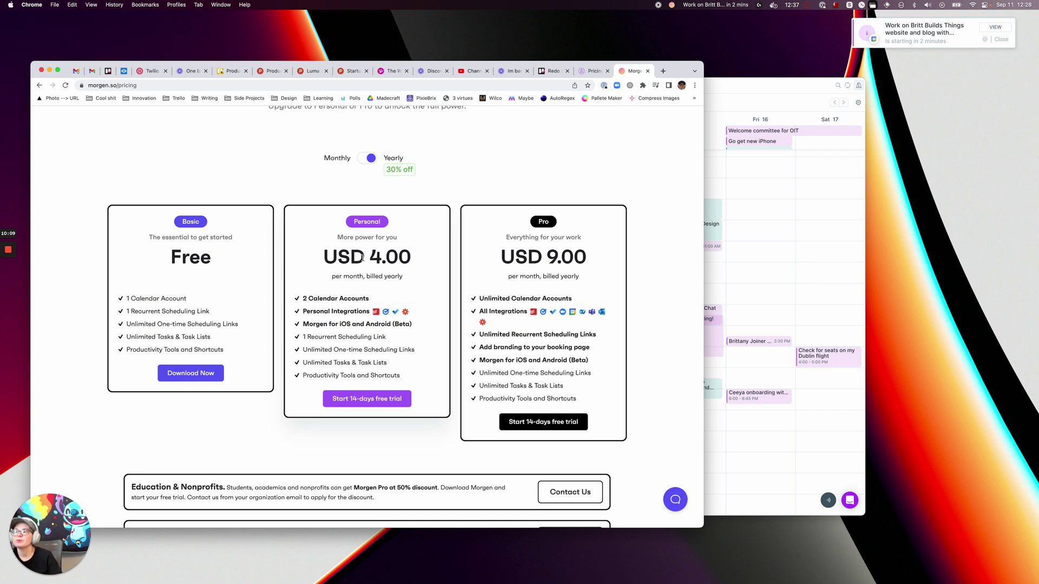
{"action": "left_click_drag", "start_coordinate": [368, 257], "coordinate": [411, 258]}
{"action": "left_click", "coordinate": [410, 258]}
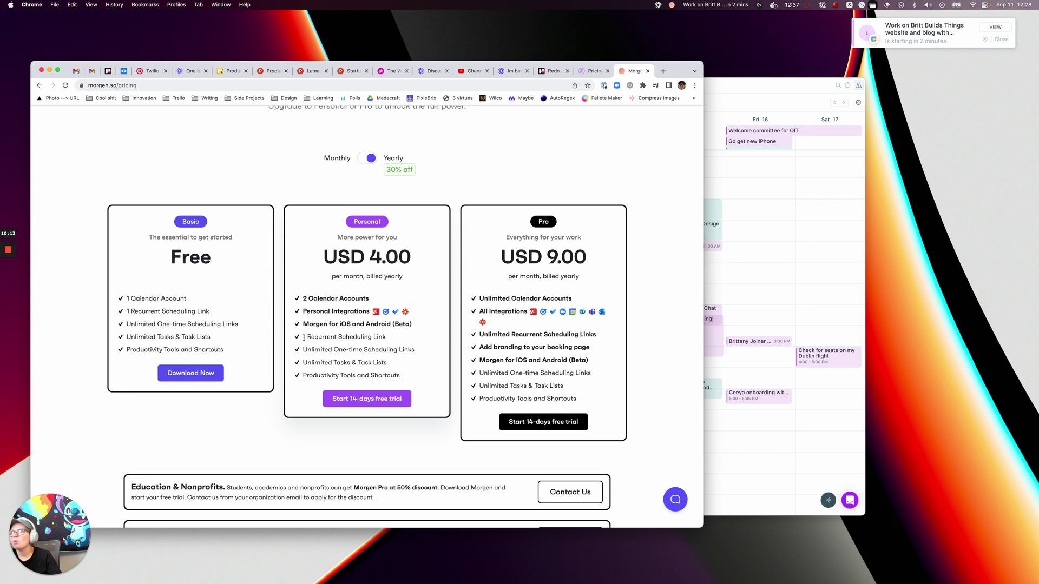
{"action": "left_click_drag", "start_coordinate": [302, 337], "coordinate": [389, 341]}
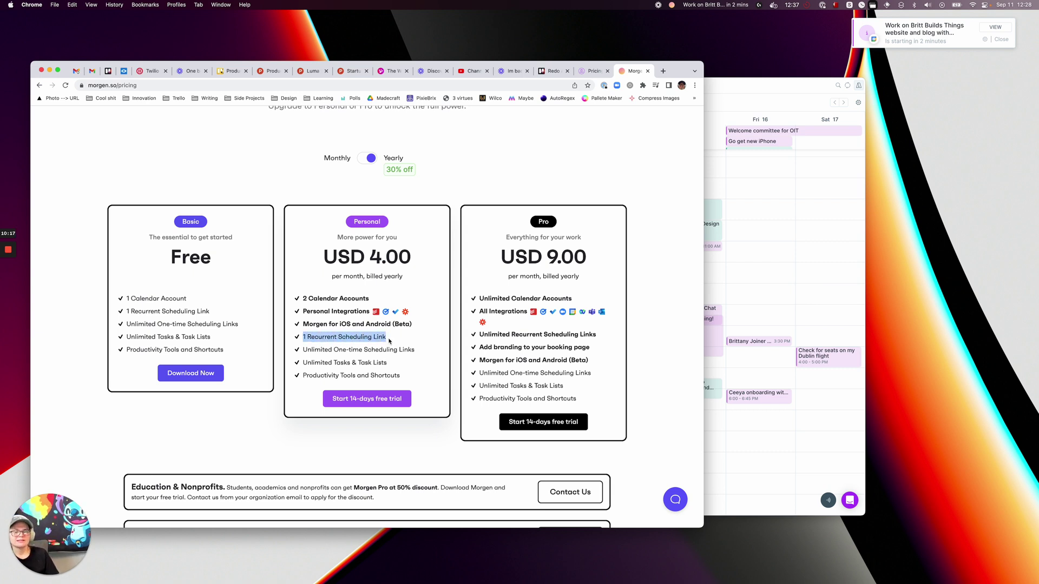
{"action": "key", "text": "super+Tab"}
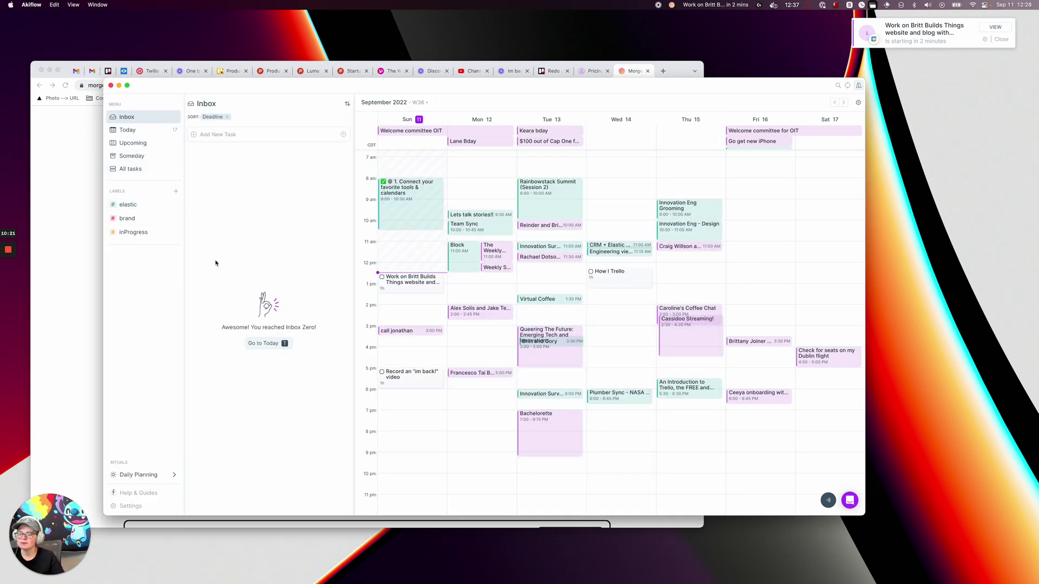
Change the 1 hr Trello Consult link's location from Google Meet to Zoom, then show Today's tasks
{"action": "key", "text": "s"}
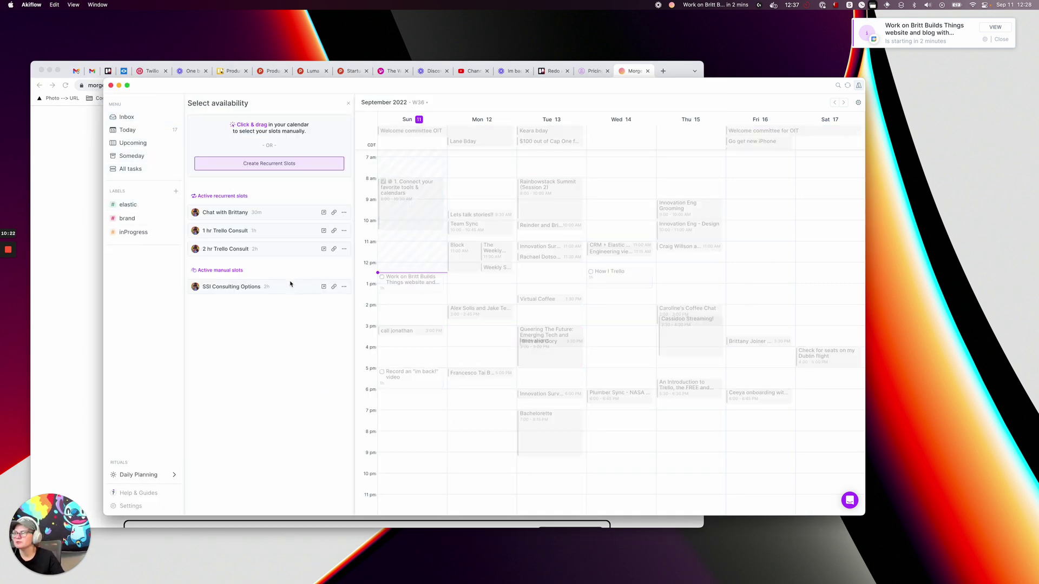
{"action": "left_click", "coordinate": [275, 236]}
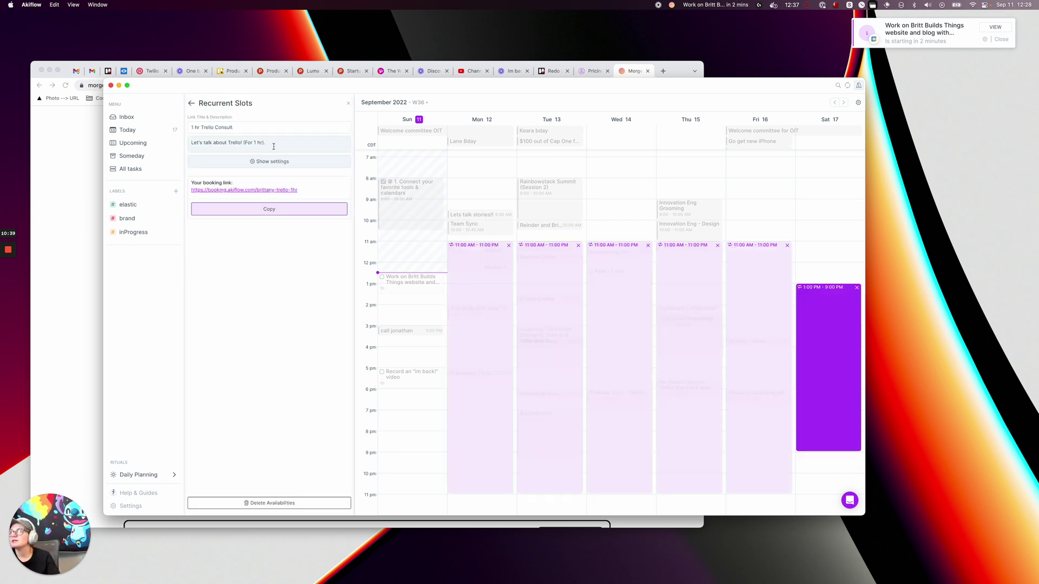
{"action": "left_click", "coordinate": [255, 163]}
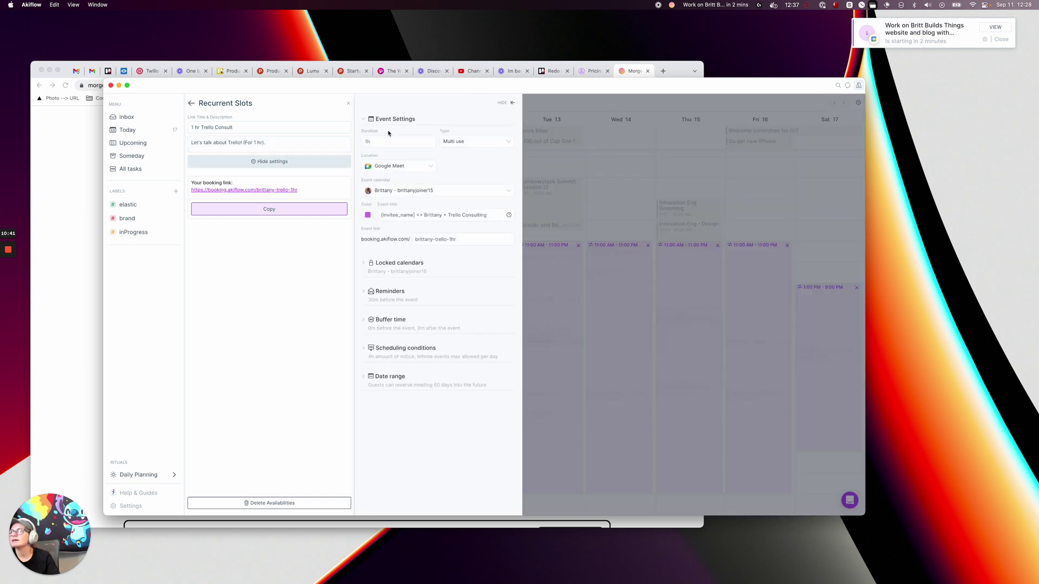
{"action": "left_click", "coordinate": [413, 166]}
{"action": "left_click", "coordinate": [401, 193]}
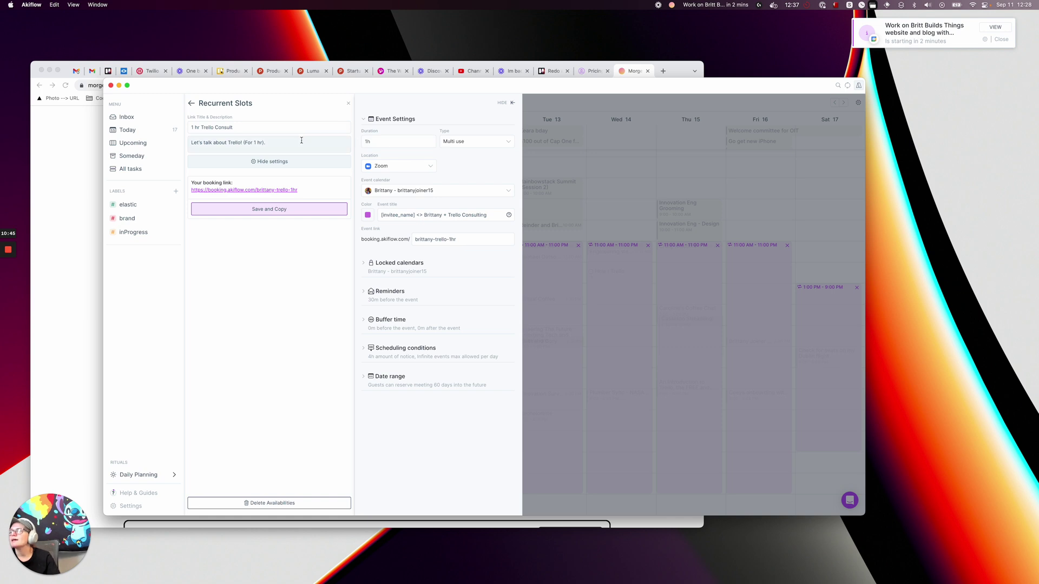
{"action": "left_click", "coordinate": [255, 161]}
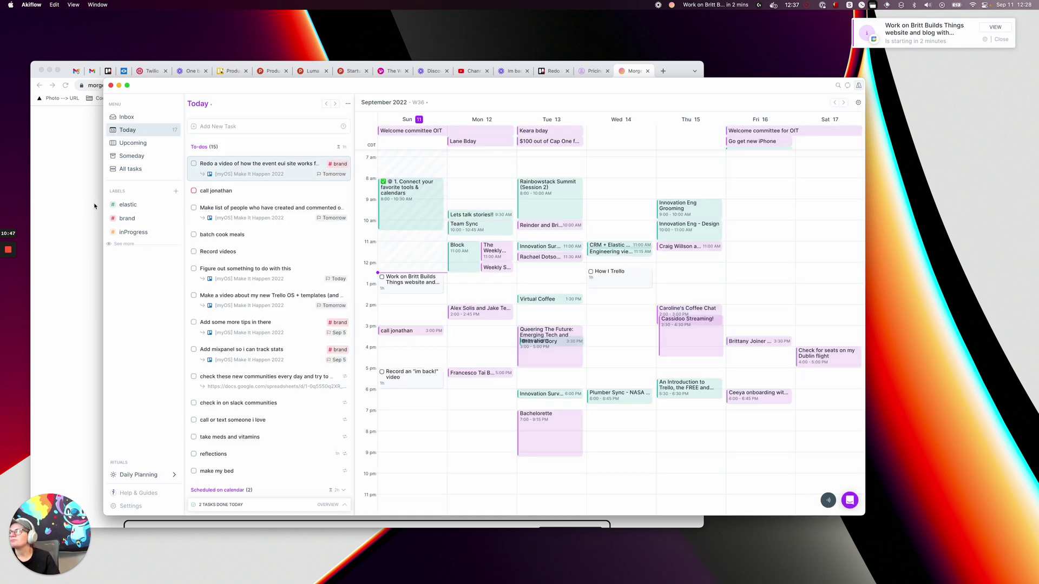
Return to the Morgen pricing page and highlight the Personal plan's USD 4.00 yearly price
{"action": "left_click", "coordinate": [79, 201]}
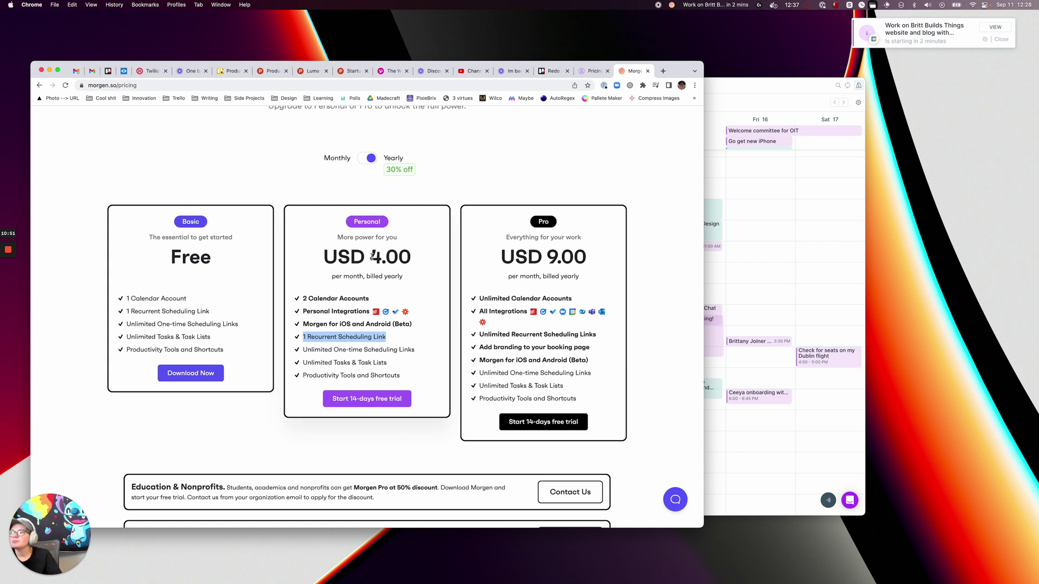
{"action": "left_click_drag", "start_coordinate": [372, 257], "coordinate": [406, 257]}
{"action": "left_click", "coordinate": [369, 278]}
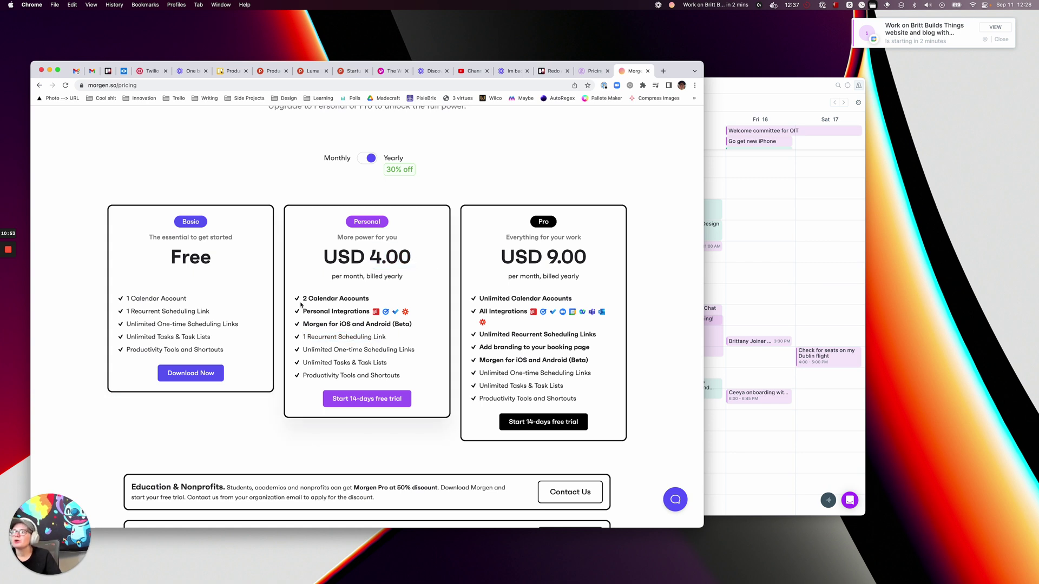
Highlight the 2 Calendar Accounts and 1 Recurrent Scheduling Link features, then the Pro 9.00 price
{"action": "left_click_drag", "start_coordinate": [302, 298], "coordinate": [370, 298]}
{"action": "left_click_drag", "start_coordinate": [307, 337], "coordinate": [366, 338]}
{"action": "triple_click", "coordinate": [366, 337]}
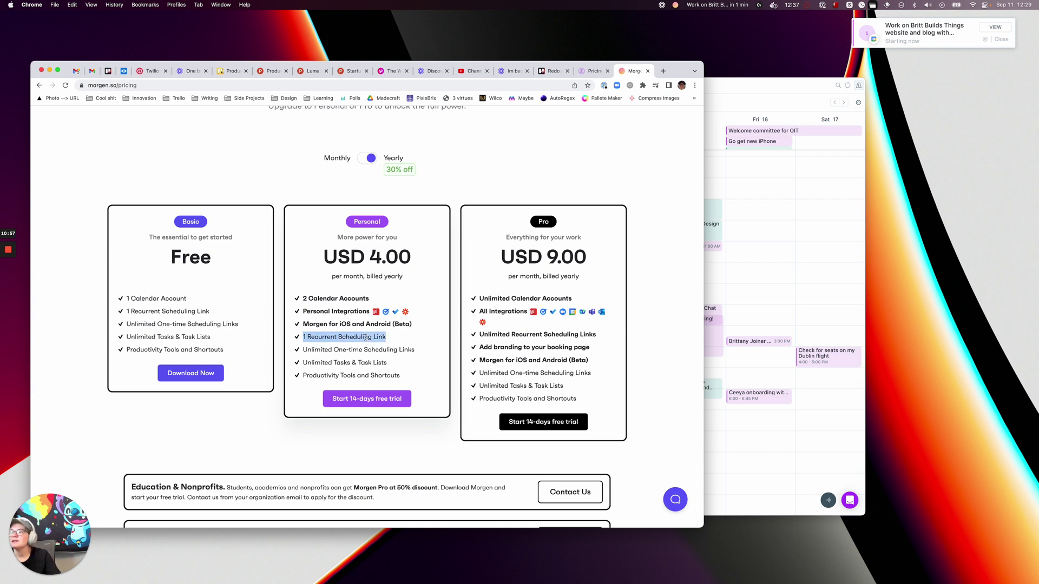
{"action": "triple_click", "coordinate": [373, 337]}
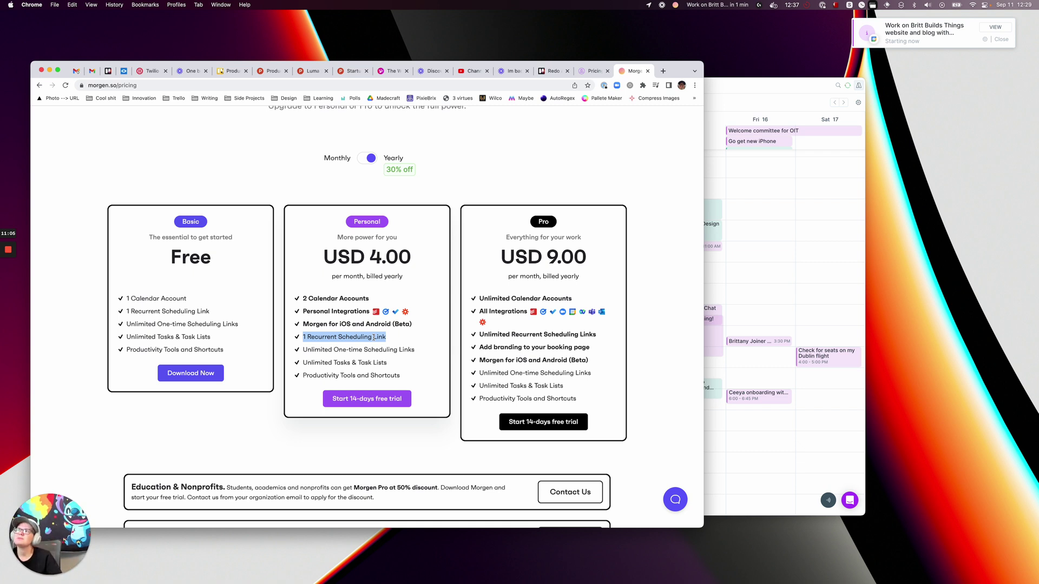
{"action": "left_click", "coordinate": [340, 334]}
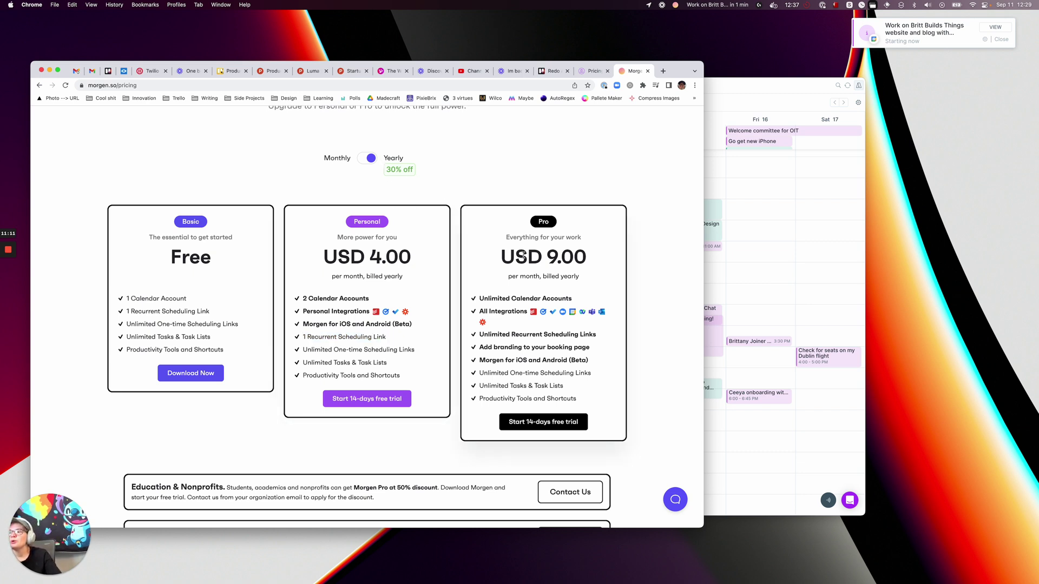
{"action": "left_click_drag", "start_coordinate": [545, 257], "coordinate": [593, 260]}
{"action": "left_click", "coordinate": [594, 264]}
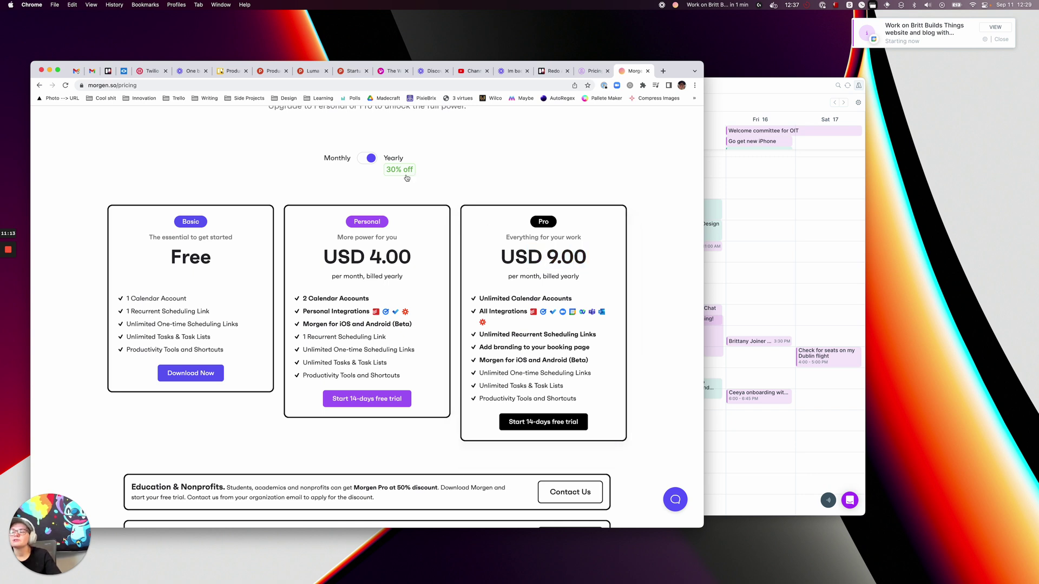
Switch Morgen to monthly billing and highlight the Personal USD 6.00 monthly price
{"action": "left_click", "coordinate": [370, 160]}
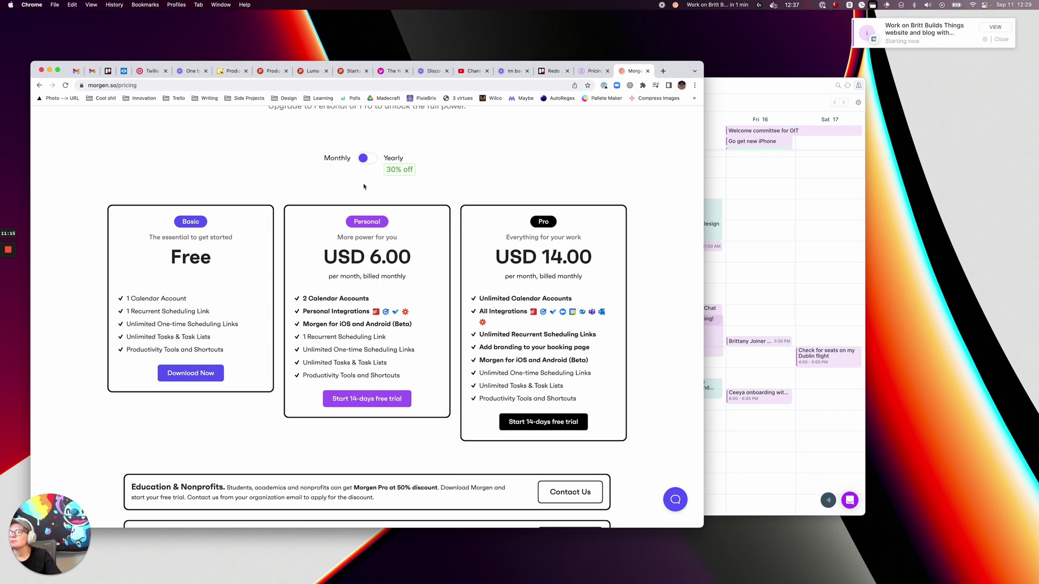
{"action": "left_click_drag", "start_coordinate": [323, 257], "coordinate": [413, 260]}
{"action": "left_click", "coordinate": [394, 295]}
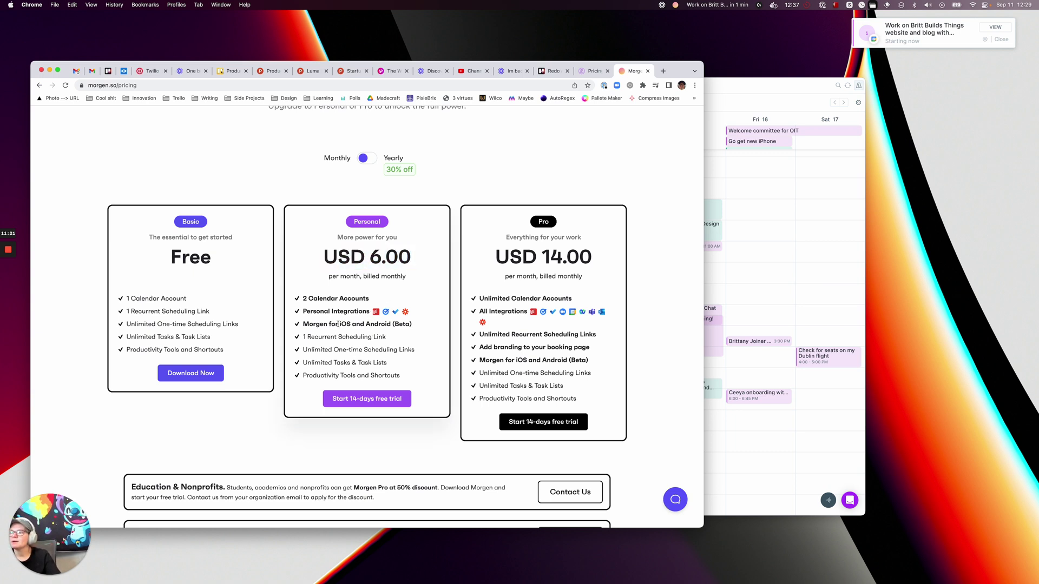
Highlight the Morgen for iOS and Android feature, then the Personal 6.00 price again
{"action": "left_click_drag", "start_coordinate": [318, 325], "coordinate": [397, 325]}
{"action": "left_click", "coordinate": [382, 329]}
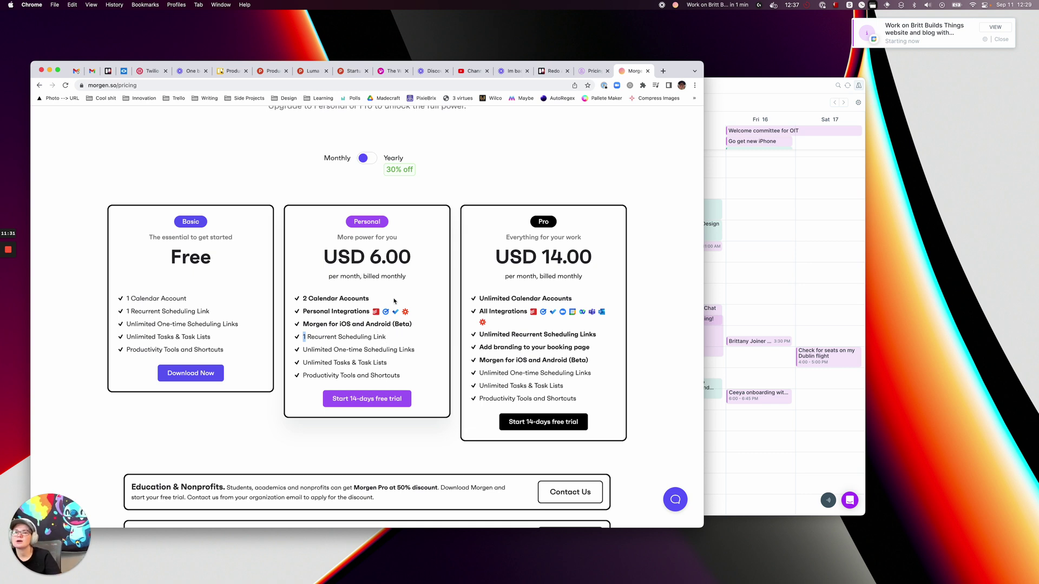
{"action": "scroll", "coordinate": [352, 308], "scroll_direction": "down", "scroll_amount": 1}
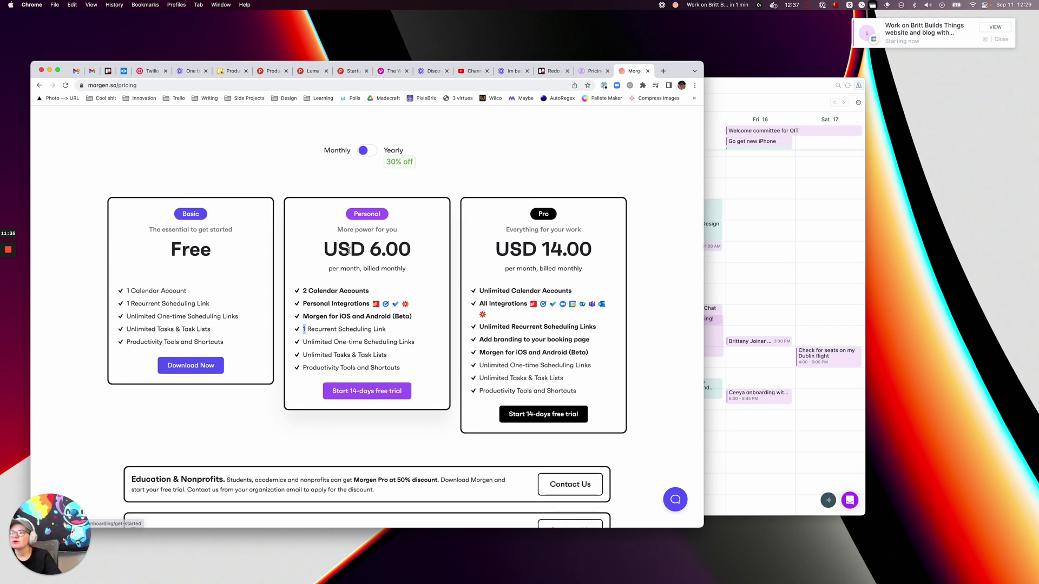
{"action": "double_click", "coordinate": [387, 249]}
{"action": "left_click", "coordinate": [401, 265]}
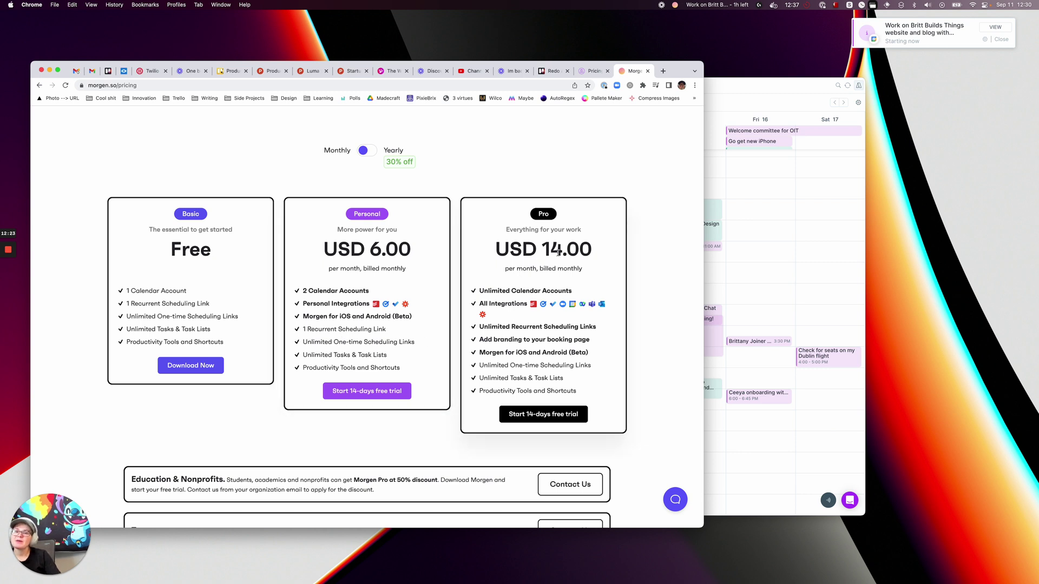
Set Akiflow pricing to yearly billing, then set Morgen back to yearly (USD 4.00 and 9.00)
{"action": "left_click", "coordinate": [596, 76]}
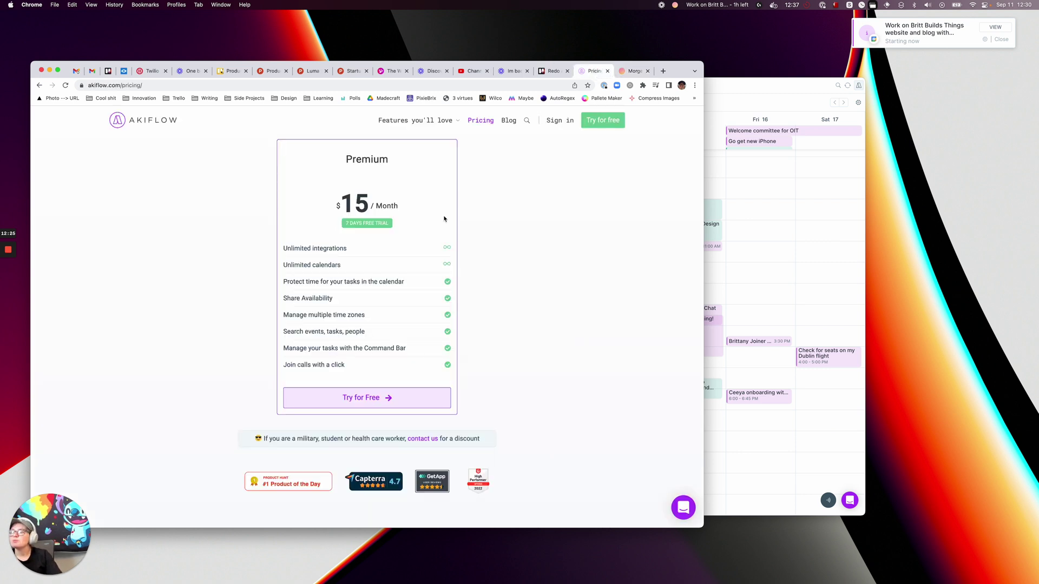
{"action": "scroll", "coordinate": [422, 209], "scroll_direction": "up", "scroll_amount": 5}
{"action": "left_click", "coordinate": [382, 237]}
{"action": "left_click", "coordinate": [620, 71]}
{"action": "left_click", "coordinate": [370, 150]}
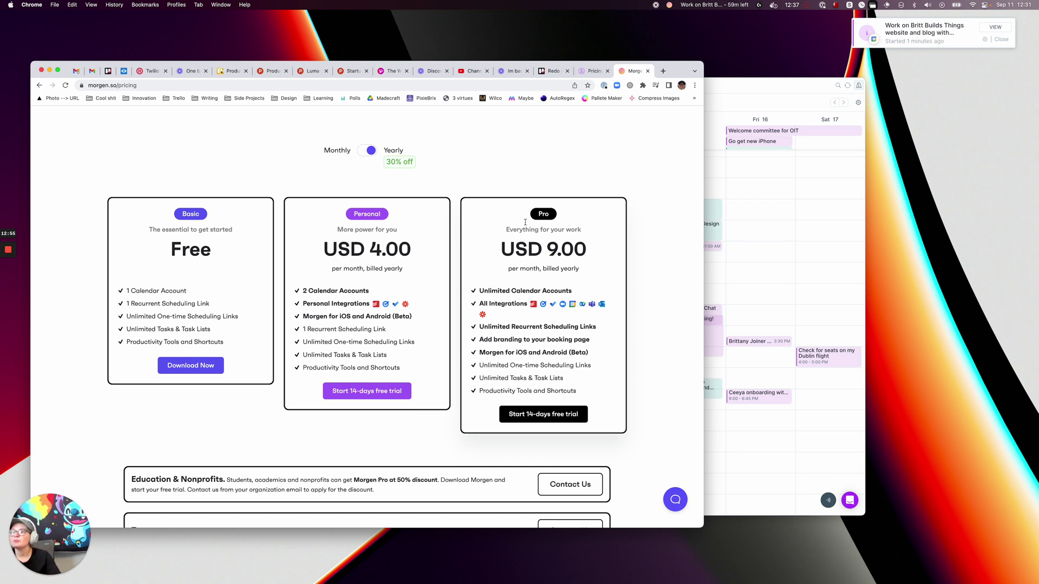
Return to Akiflow's pricing page and highlight the Premium $12.50-per-month yearly price
{"action": "left_click", "coordinate": [594, 71]}
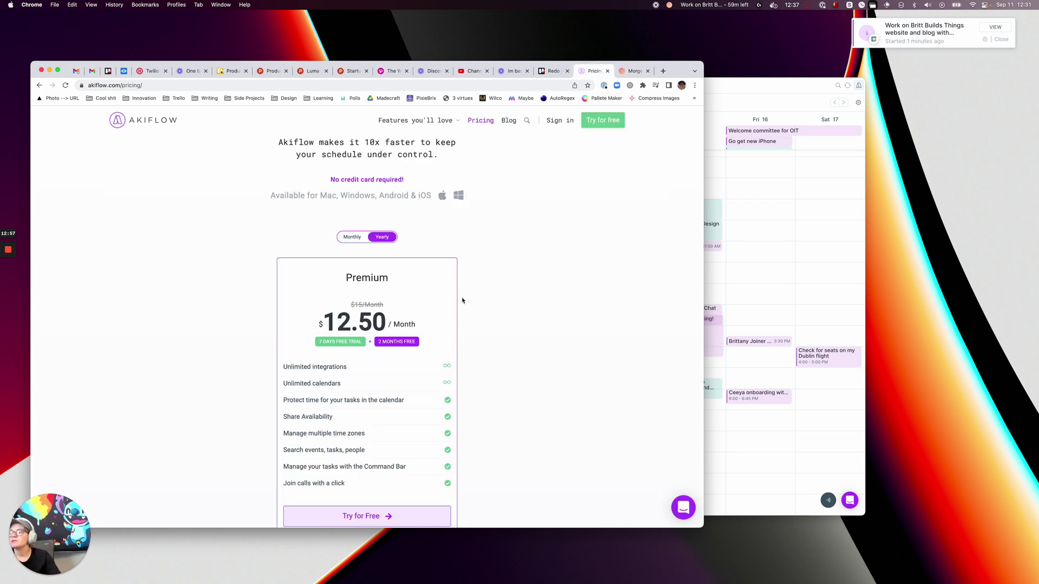
{"action": "scroll", "coordinate": [462, 300], "scroll_direction": "down", "scroll_amount": 2}
{"action": "left_click_drag", "start_coordinate": [324, 279], "coordinate": [412, 279]}
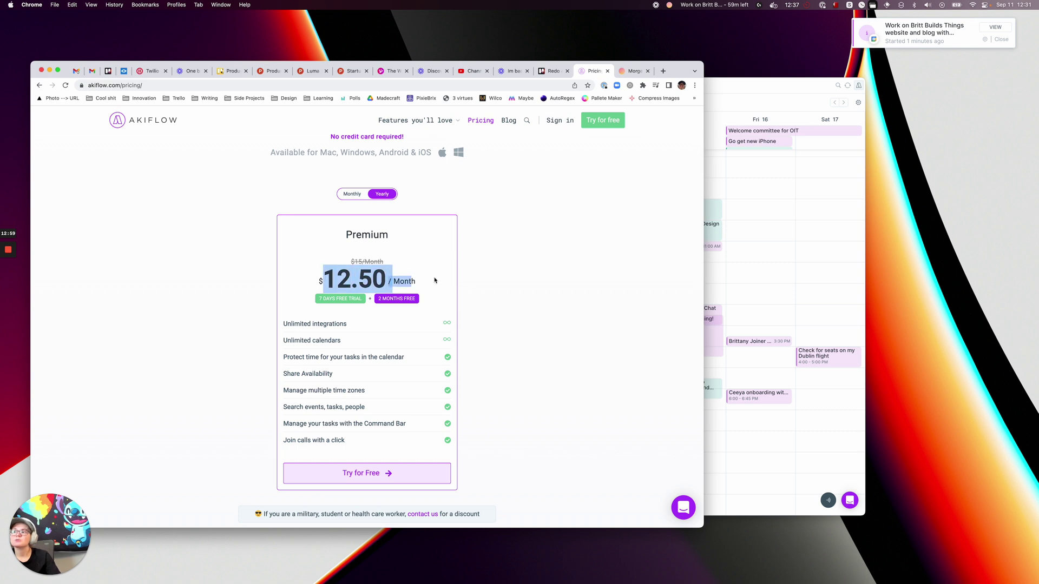
{"action": "left_click", "coordinate": [435, 281]}
{"action": "scroll", "coordinate": [435, 280], "scroll_direction": "down", "scroll_amount": 1}
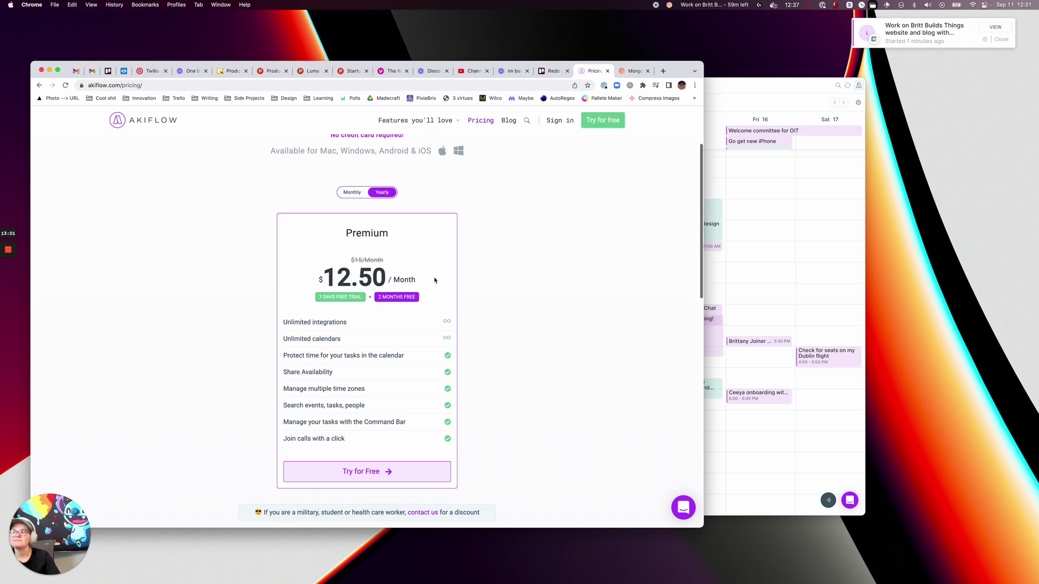